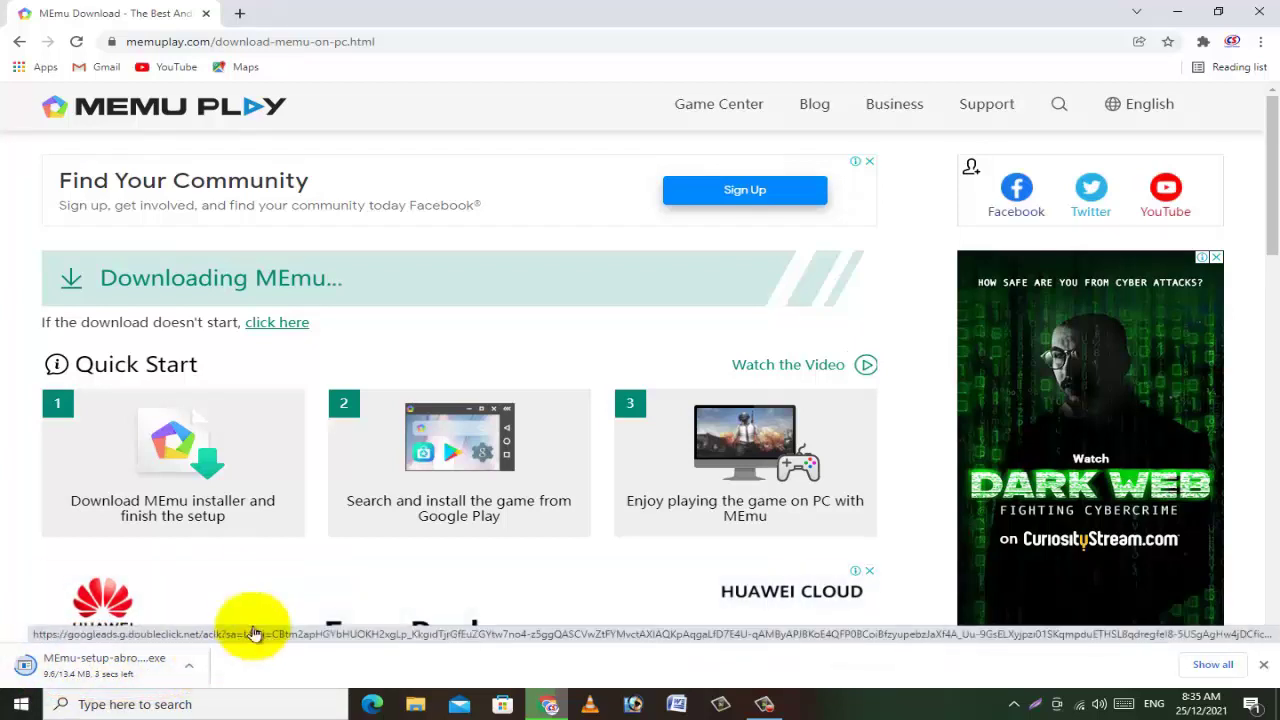
- Run the downloaded MEmu setup file once it finishes, minimize the browser and start the quick installation
{"action": "left_click", "coordinate": [190, 667]}
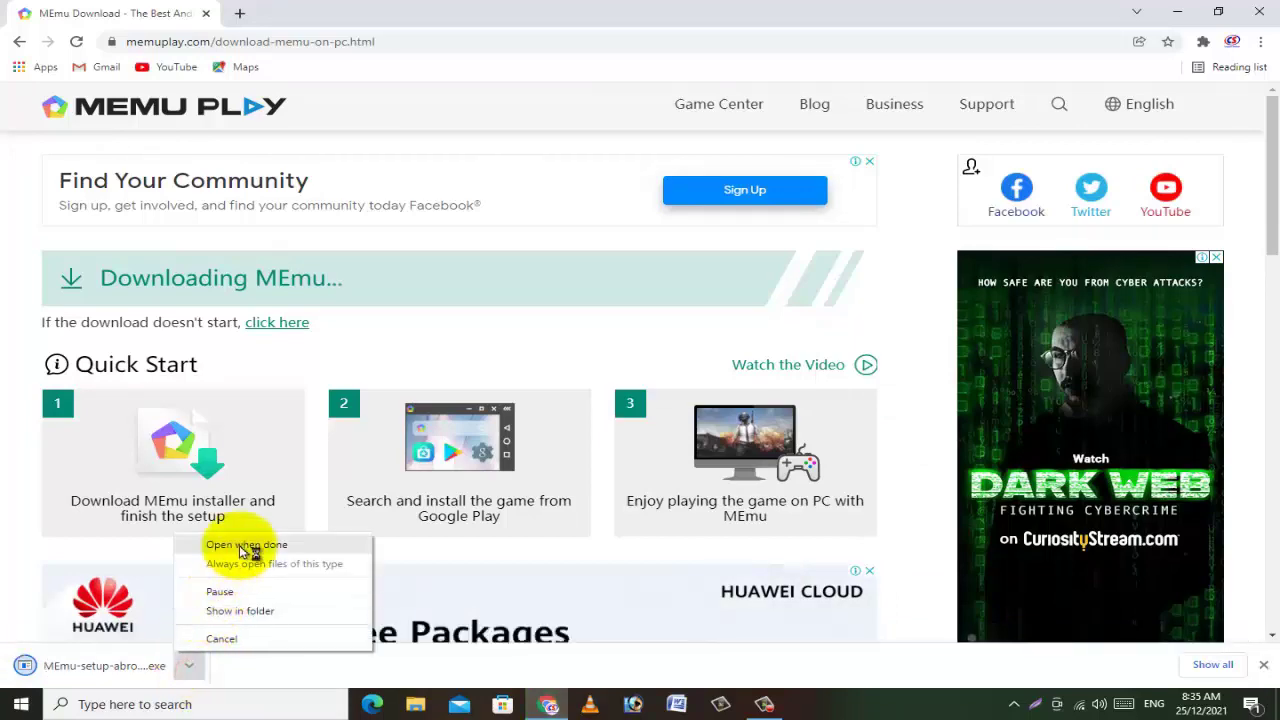
{"action": "left_click", "coordinate": [243, 546]}
{"action": "left_click", "coordinate": [1178, 11]}
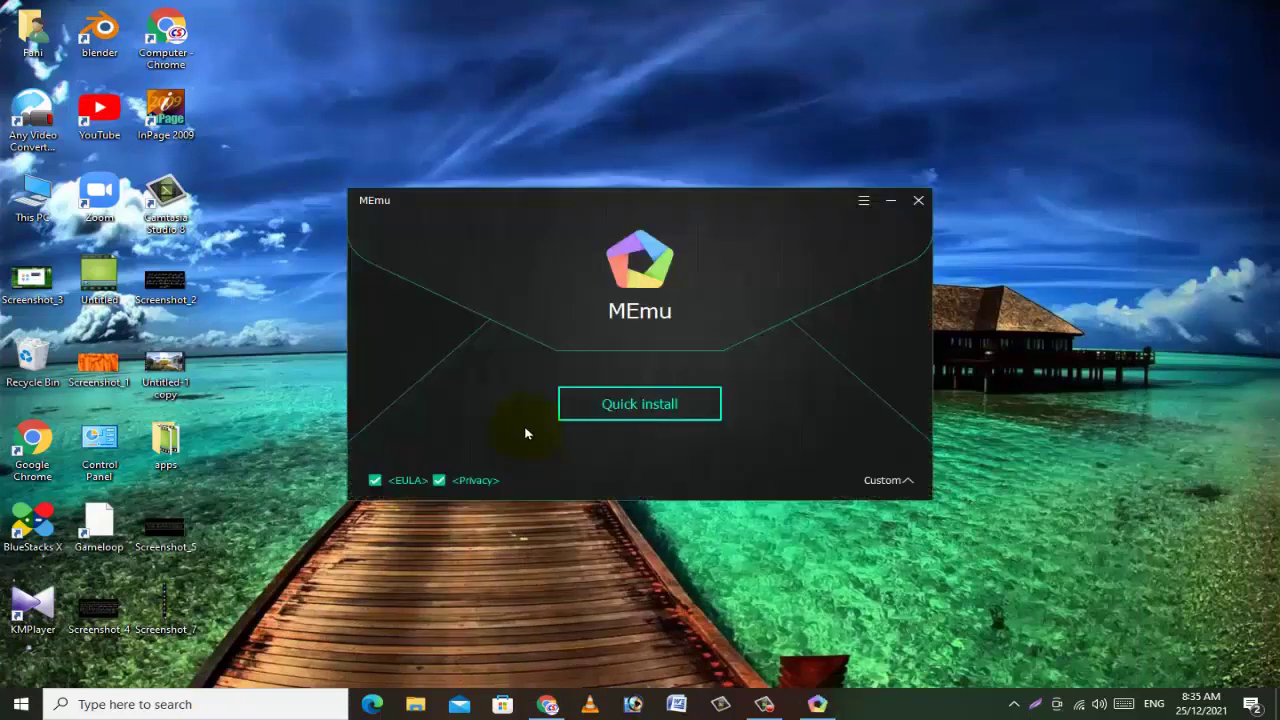
{"action": "left_click", "coordinate": [632, 405]}
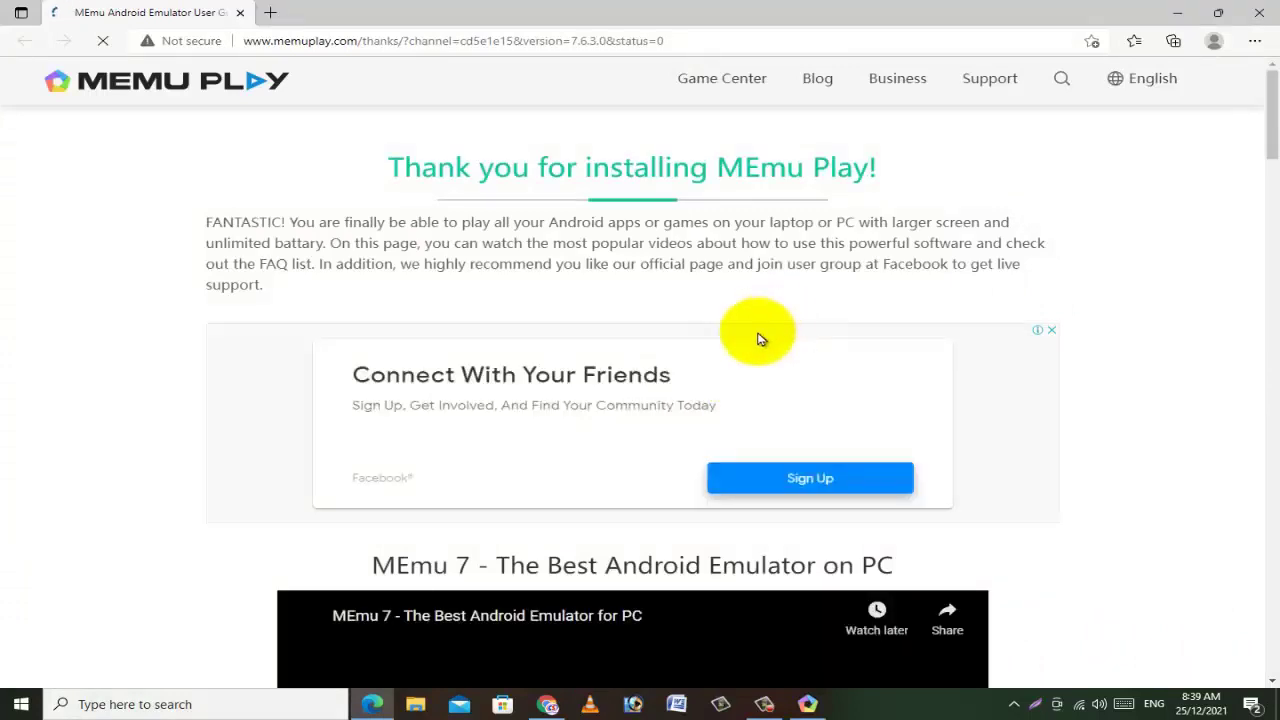
- Minimize the installation thank-you page and launch the installed MEmu emulator
{"action": "scroll", "coordinate": [757, 339], "scroll_direction": "down", "scroll_amount": 3}
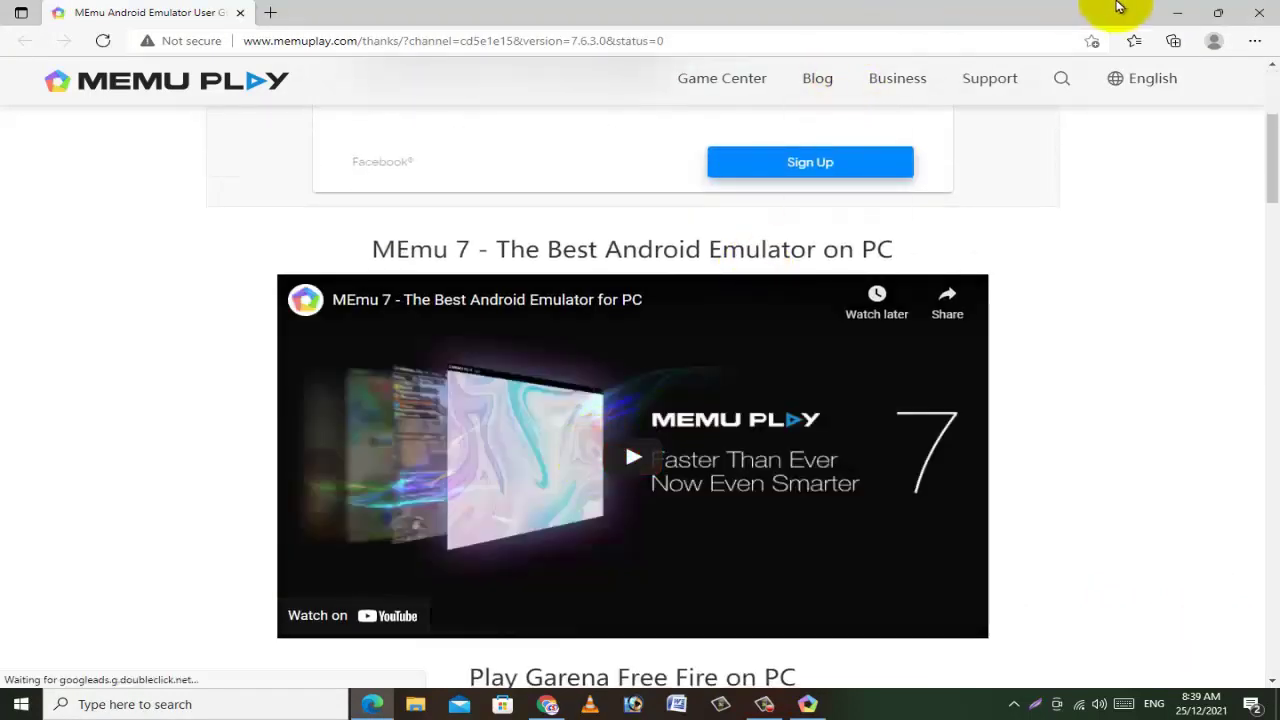
{"action": "left_click", "coordinate": [1177, 12]}
{"action": "left_click", "coordinate": [633, 427]}
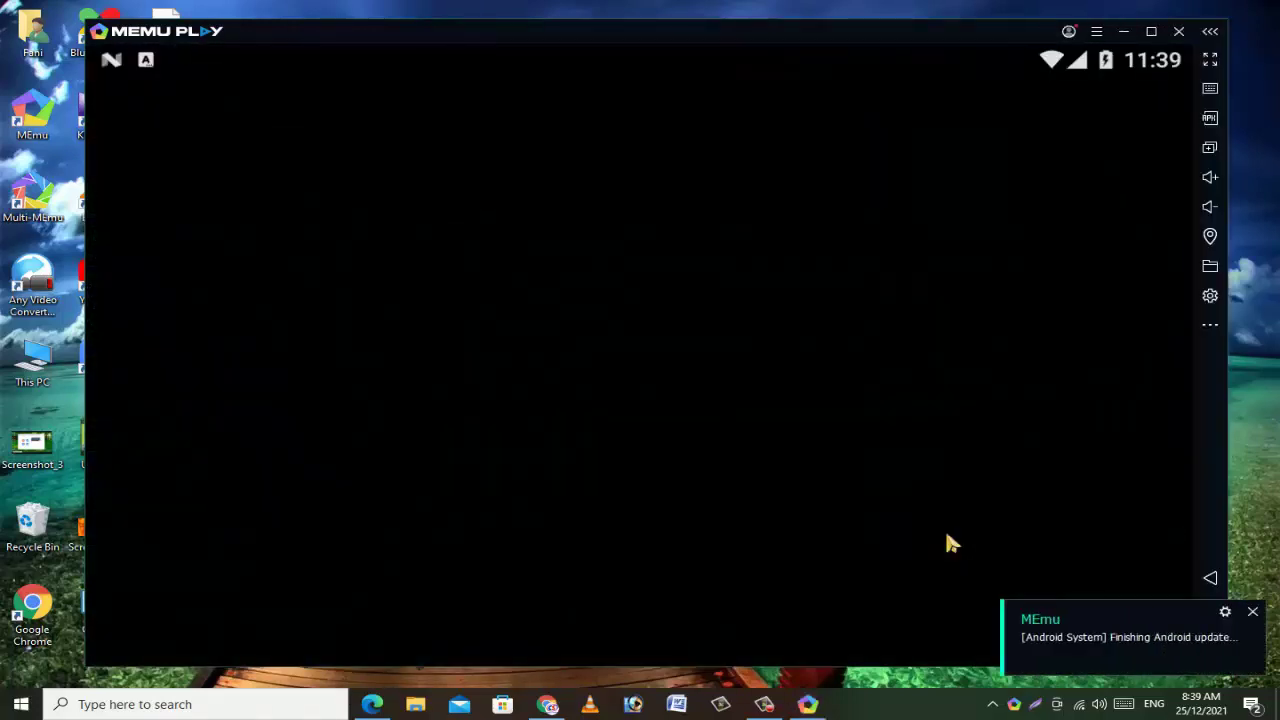
- Look through the MEmu Guide's introduction and keymapping pages, and close the guide to reach the emulator's home screen
{"action": "left_click", "coordinate": [946, 534]}
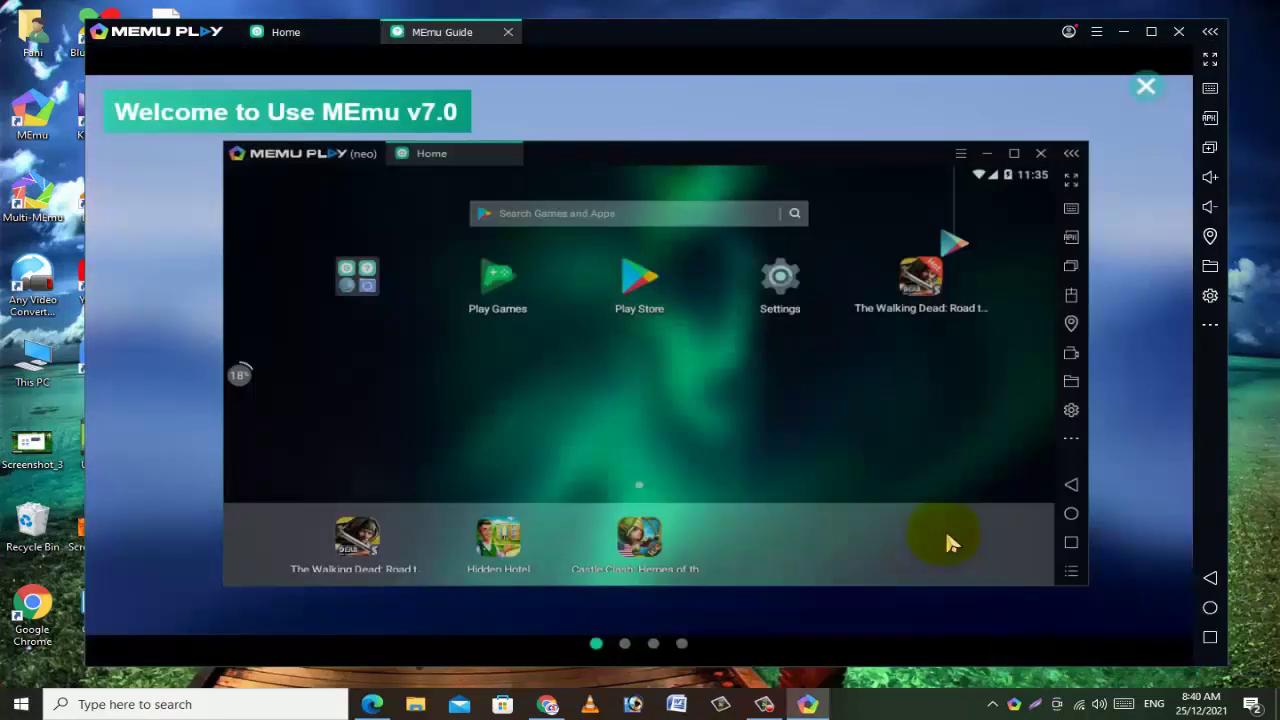
{"action": "left_click", "coordinate": [945, 530]}
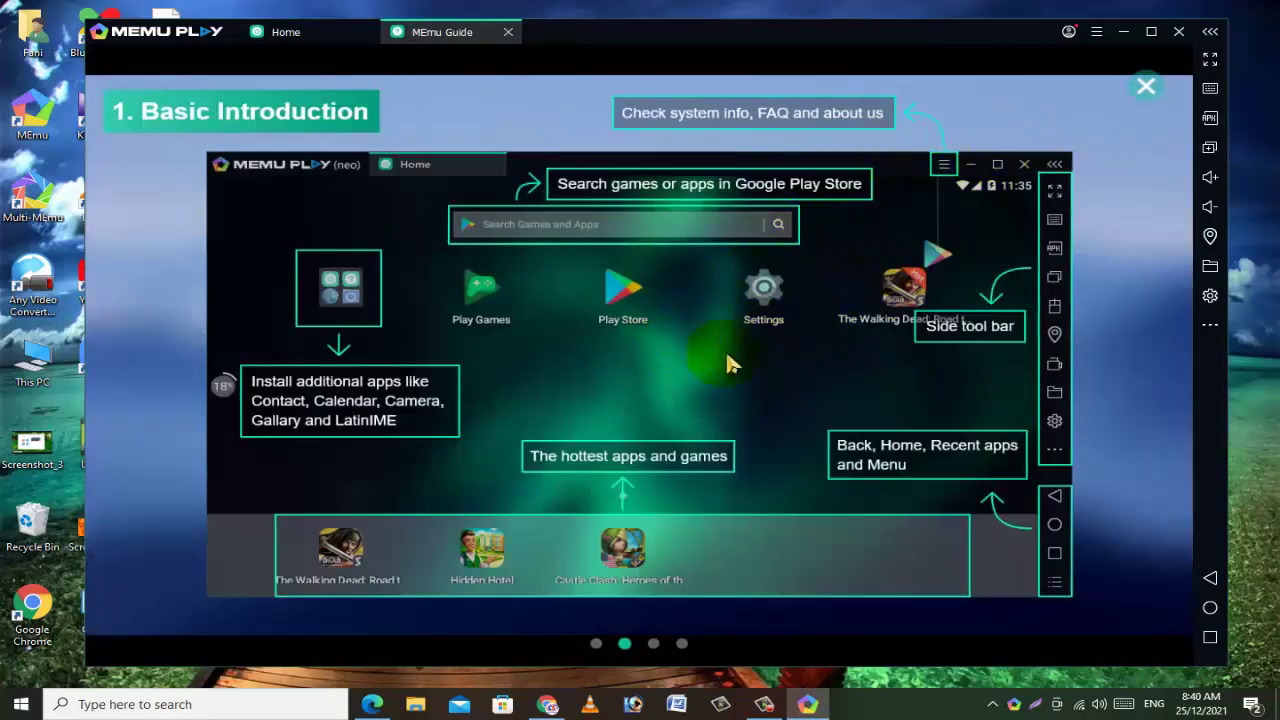
{"action": "left_click", "coordinate": [1117, 380]}
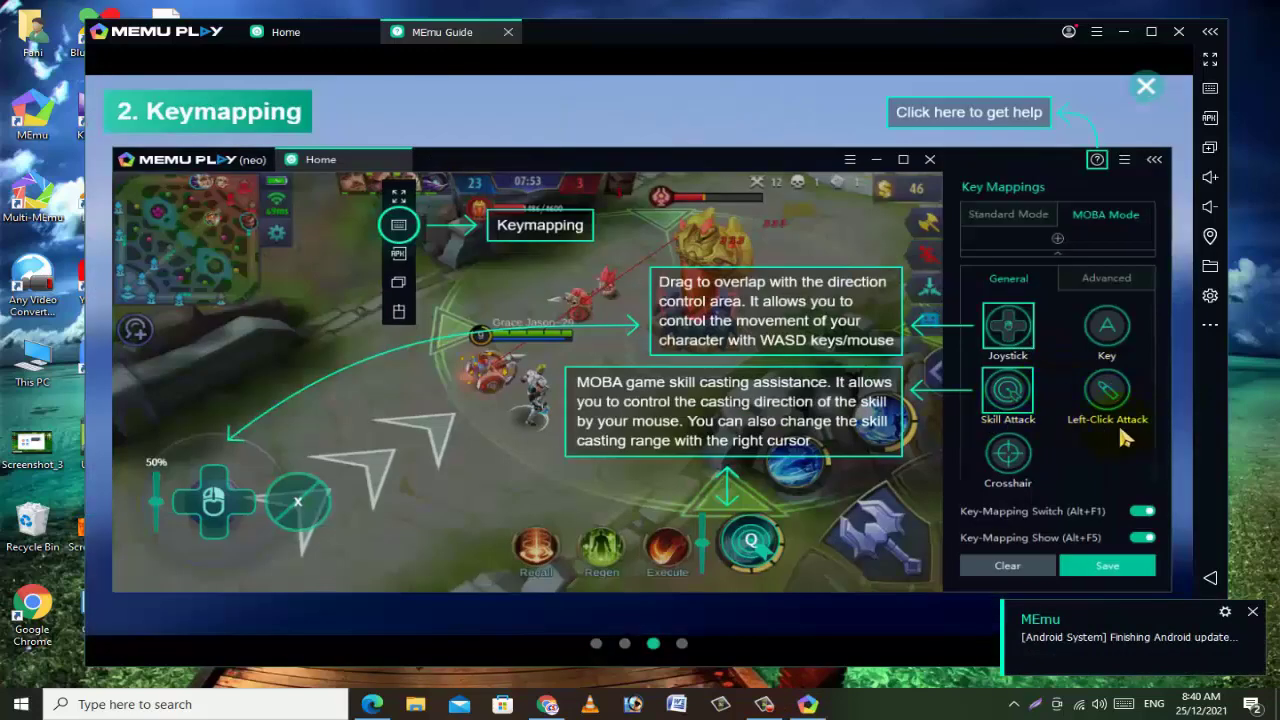
{"action": "left_click", "coordinate": [1146, 86]}
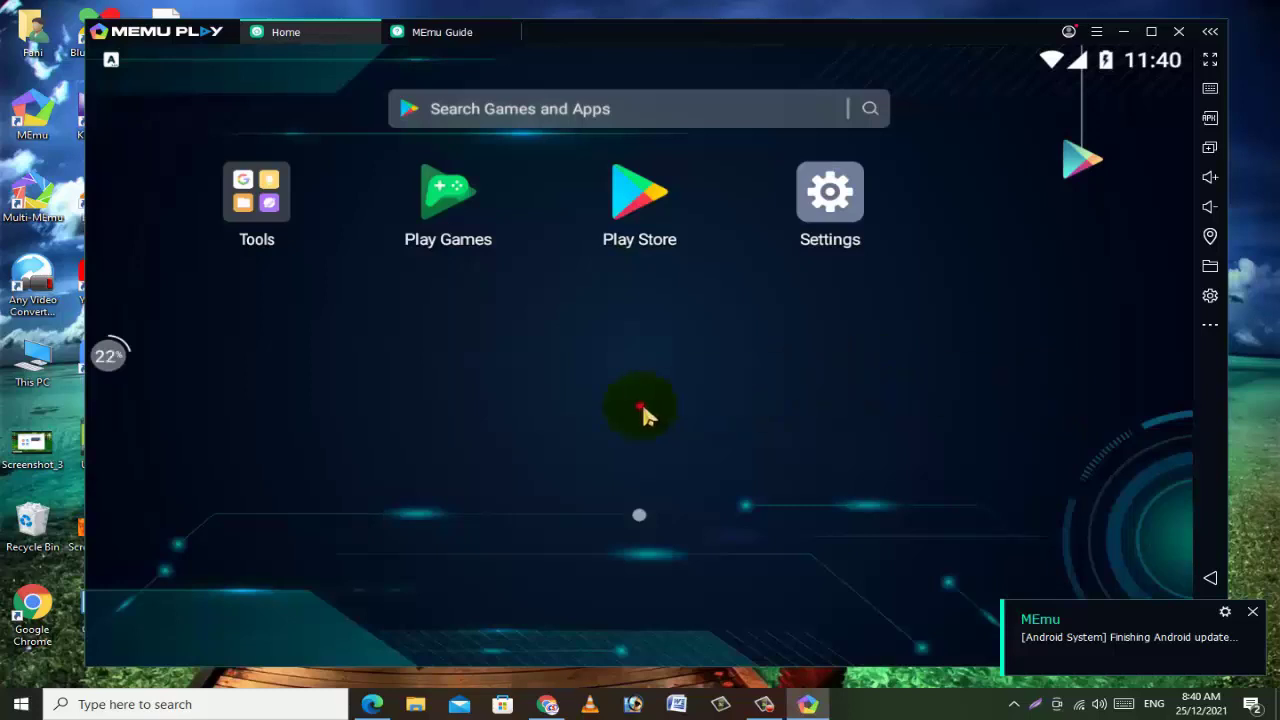
{"action": "left_click", "coordinate": [639, 402]}
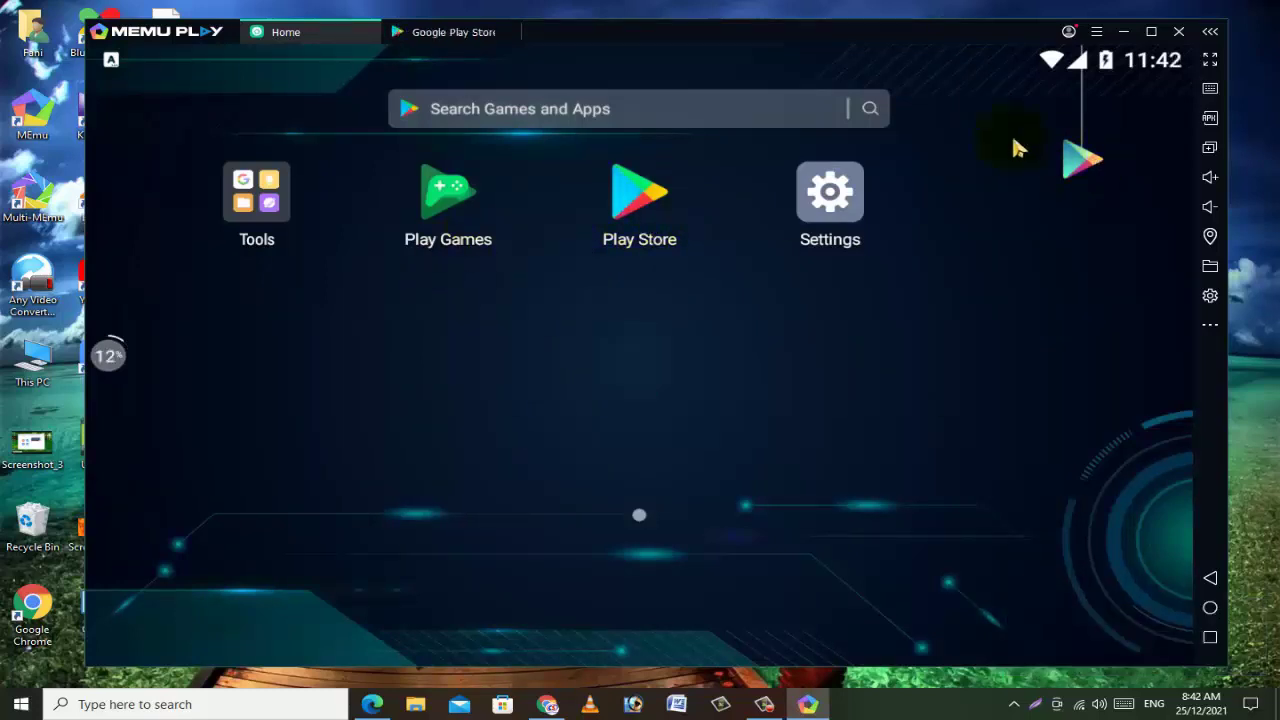
- Search Google Play for "kinemaster" from the emulator's home screen
{"action": "left_click", "coordinate": [680, 109]}
{"action": "type", "text": "kin"}
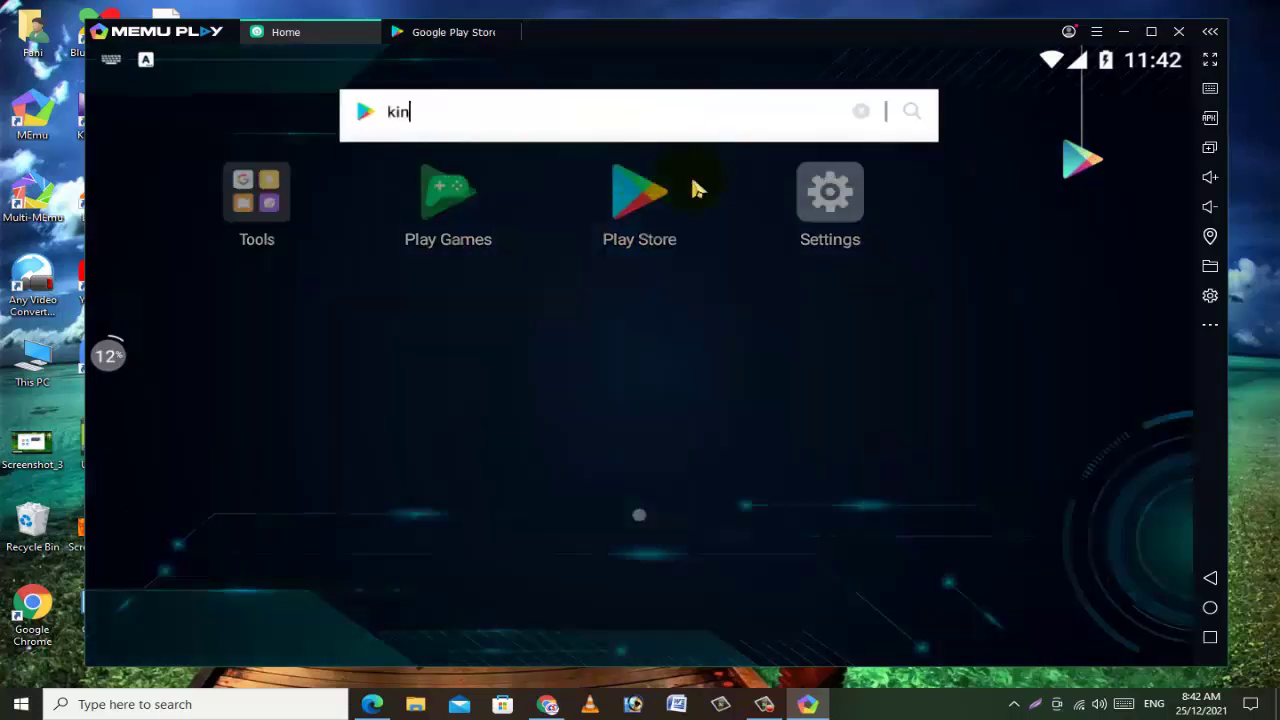
{"action": "type", "text": "emaster"}
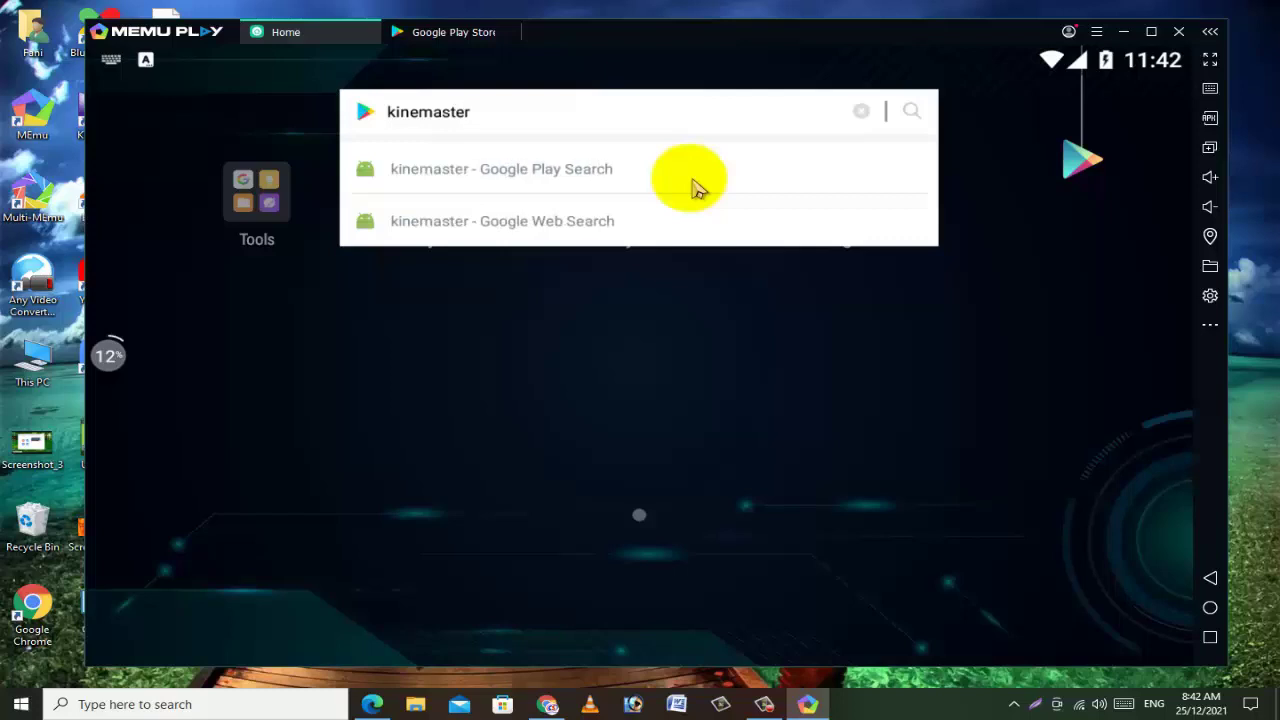
{"action": "key", "text": "Return"}
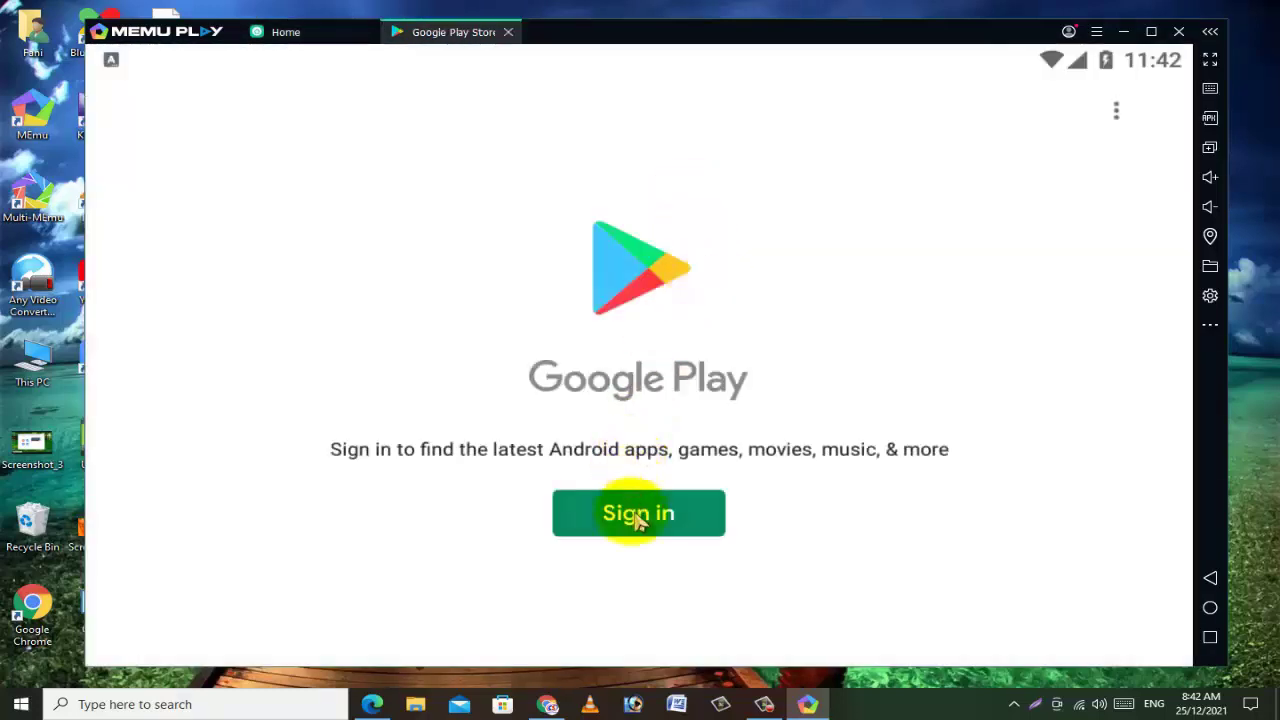
- Start the Google Play sign-in and submit the Google account's e-mail address
{"action": "left_click", "coordinate": [637, 512]}
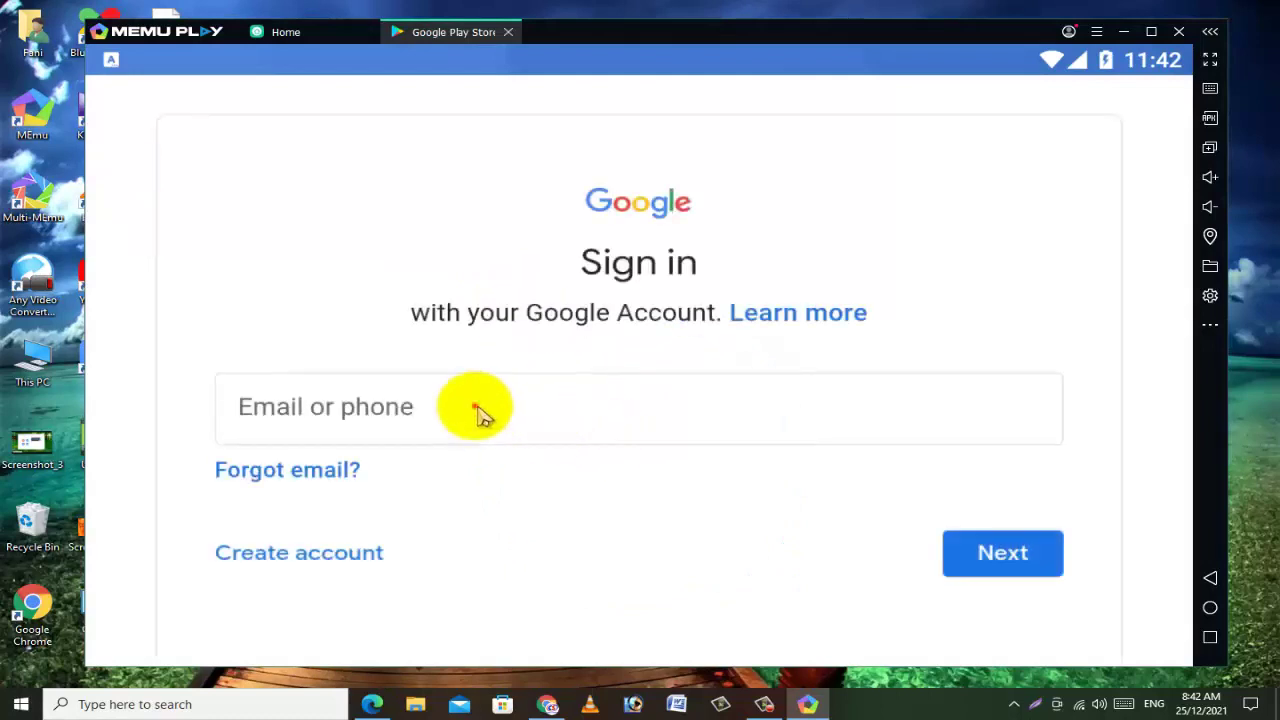
{"action": "left_click", "coordinate": [478, 409]}
{"action": "type", "text": "m"}
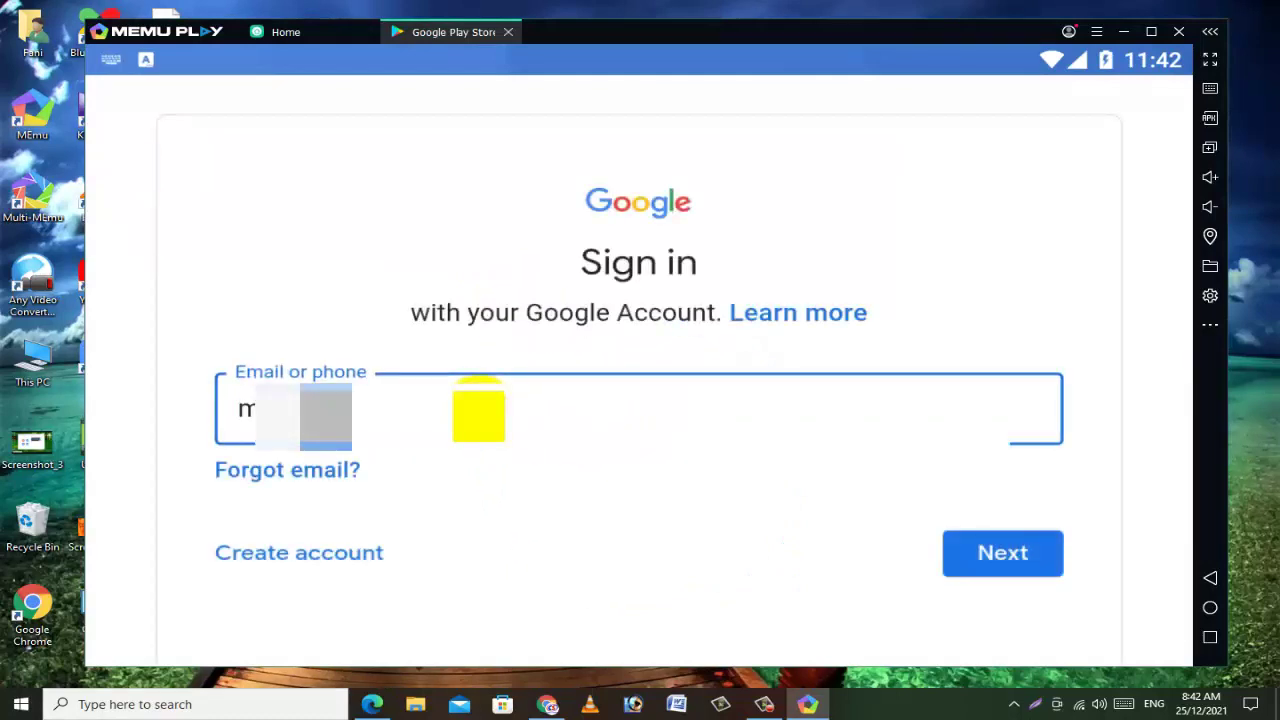
{"action": "type", "text": "????"}
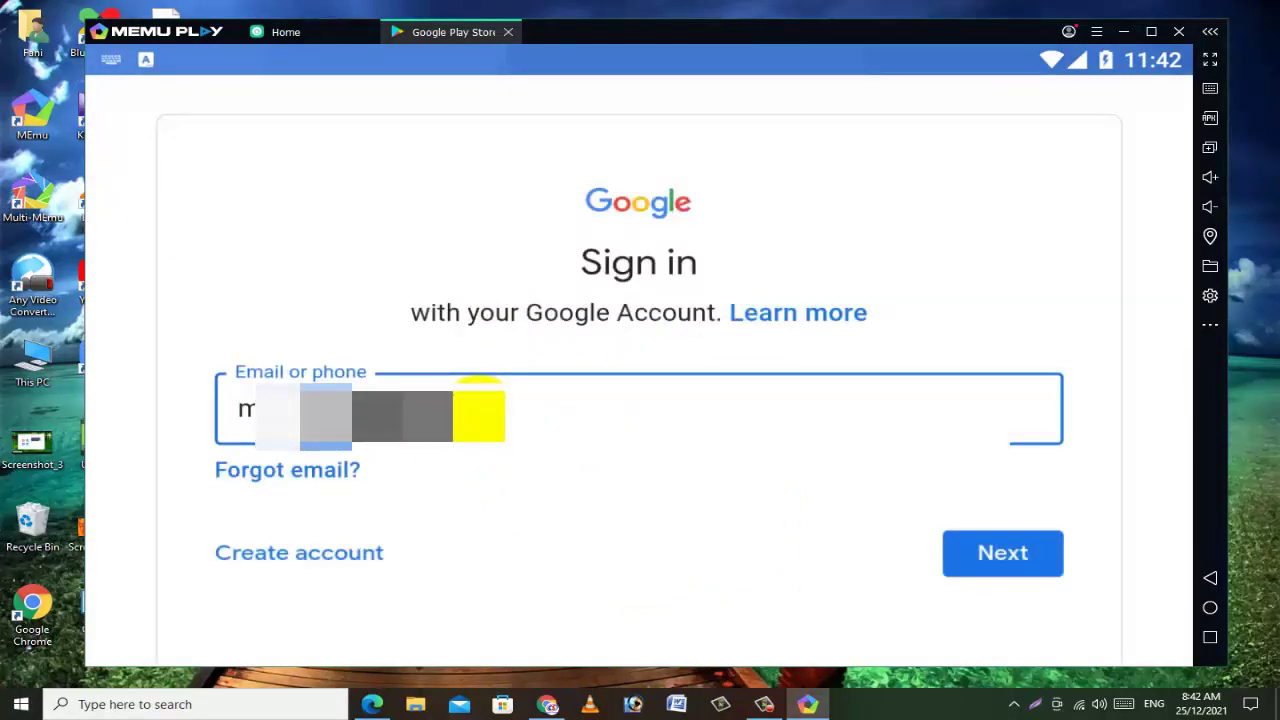
{"action": "type", "text": "????"}
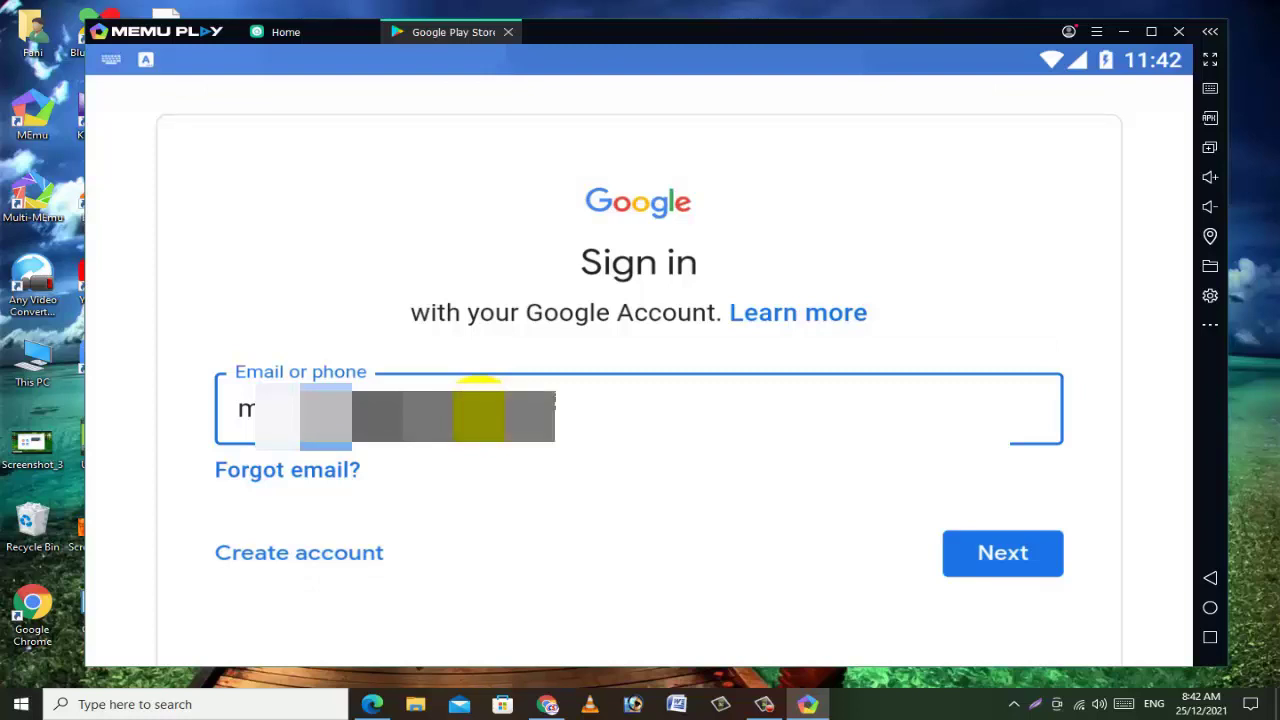
{"action": "type", "text": "????"}
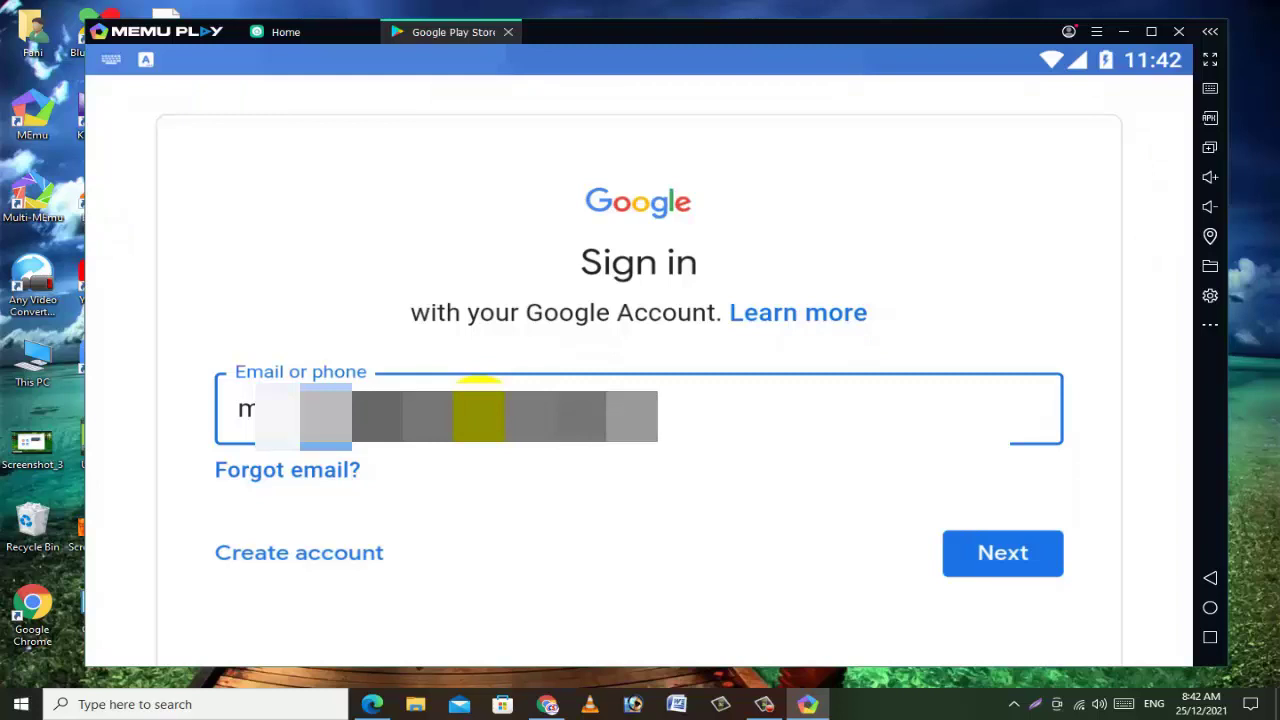
{"action": "type", "text": "??"}
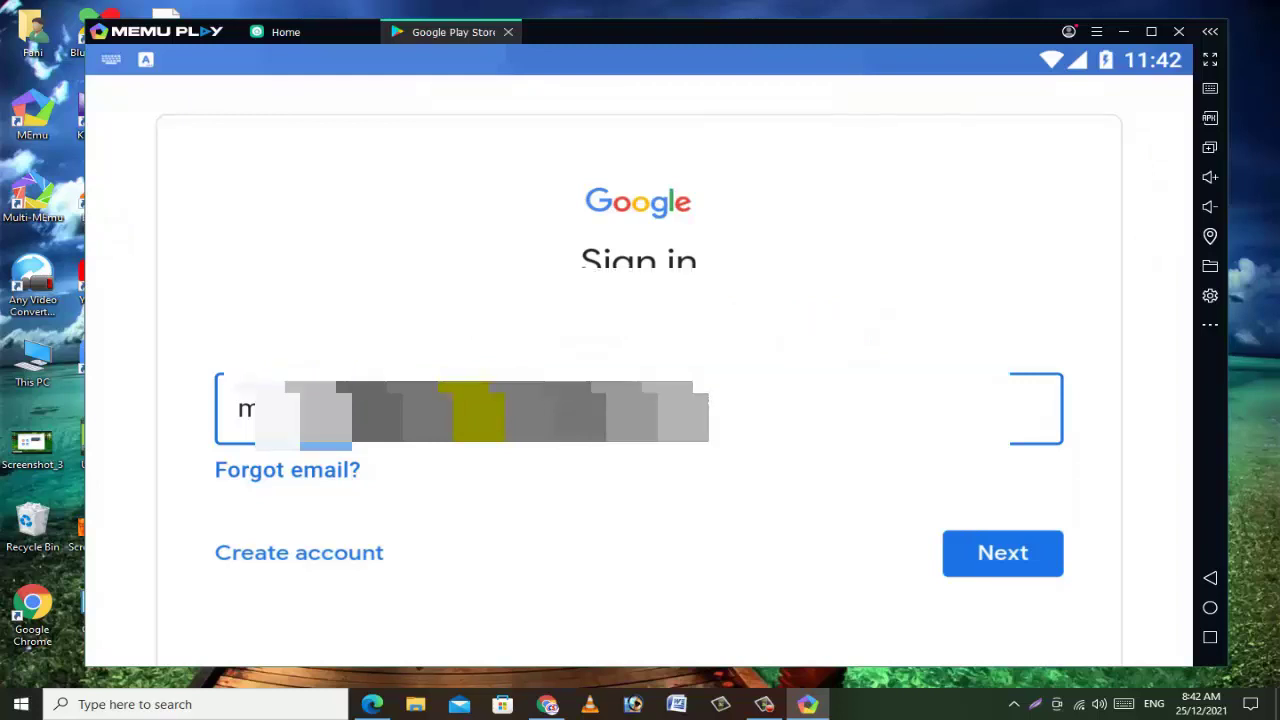
{"action": "key", "text": "Return"}
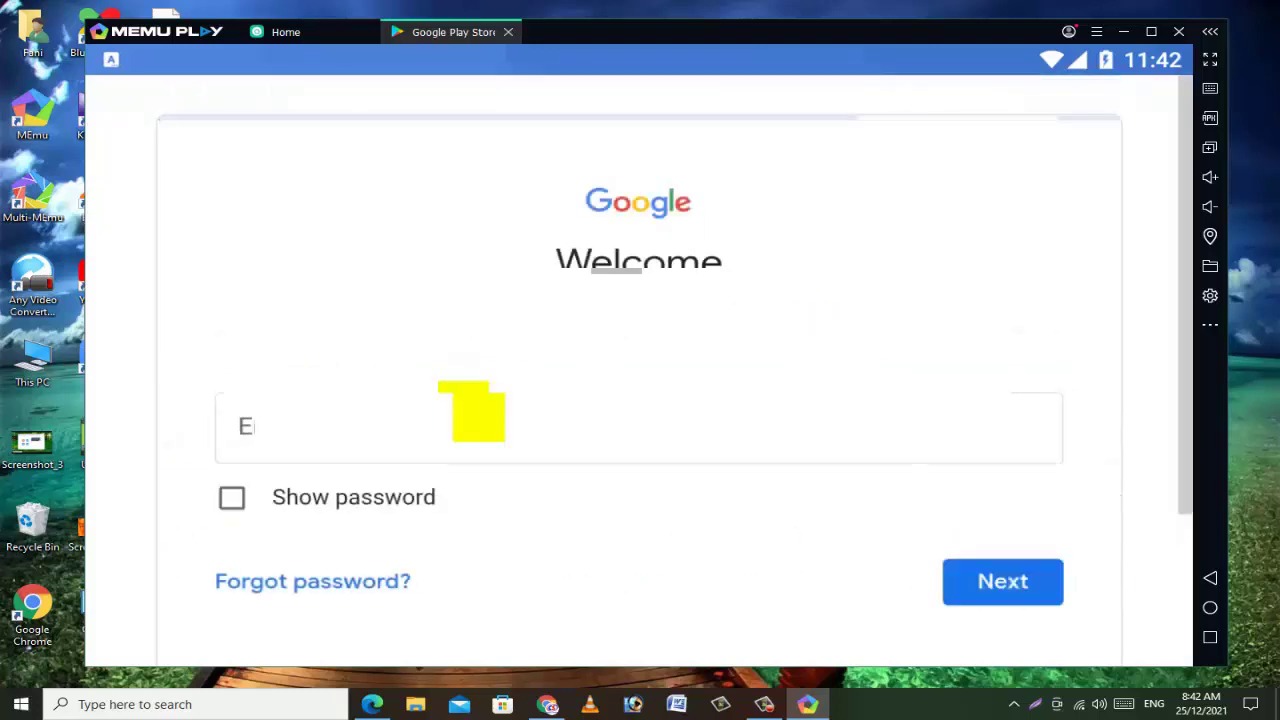
- Enter the Google account password and submit it
{"action": "left_click", "coordinate": [489, 452]}
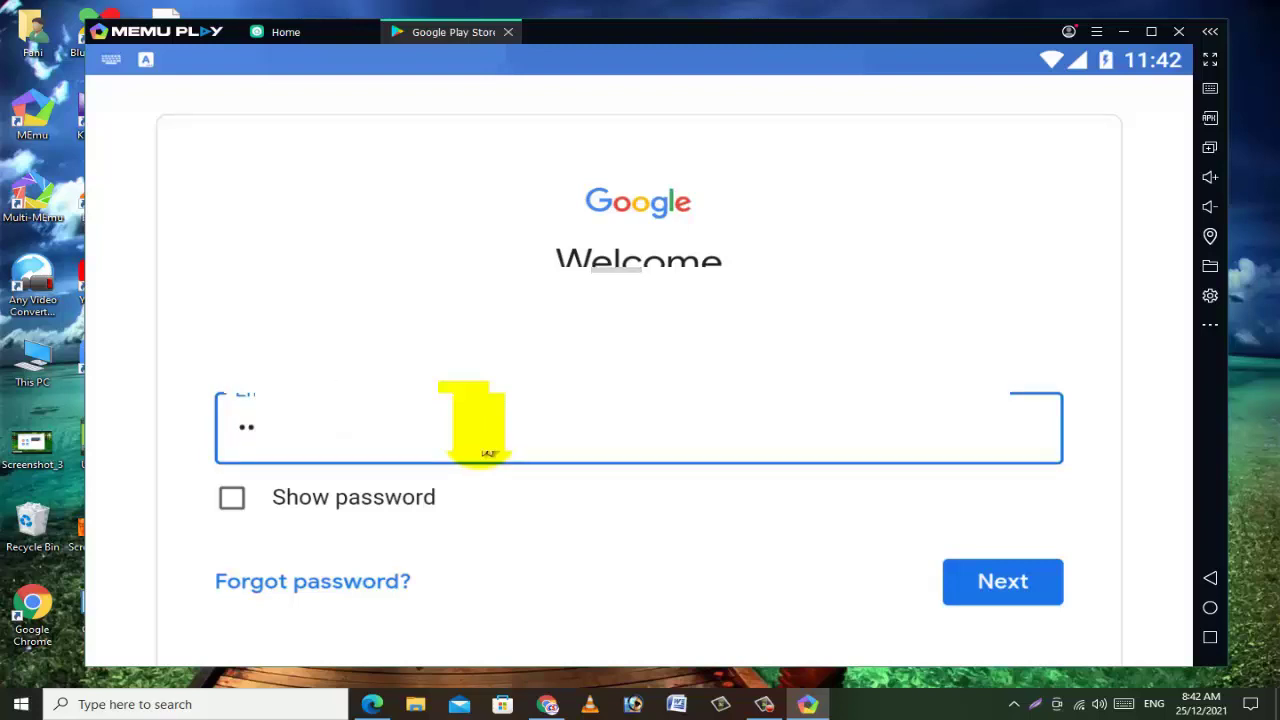
{"action": "type", "text": "********"}
{"action": "key", "text": "Return"}
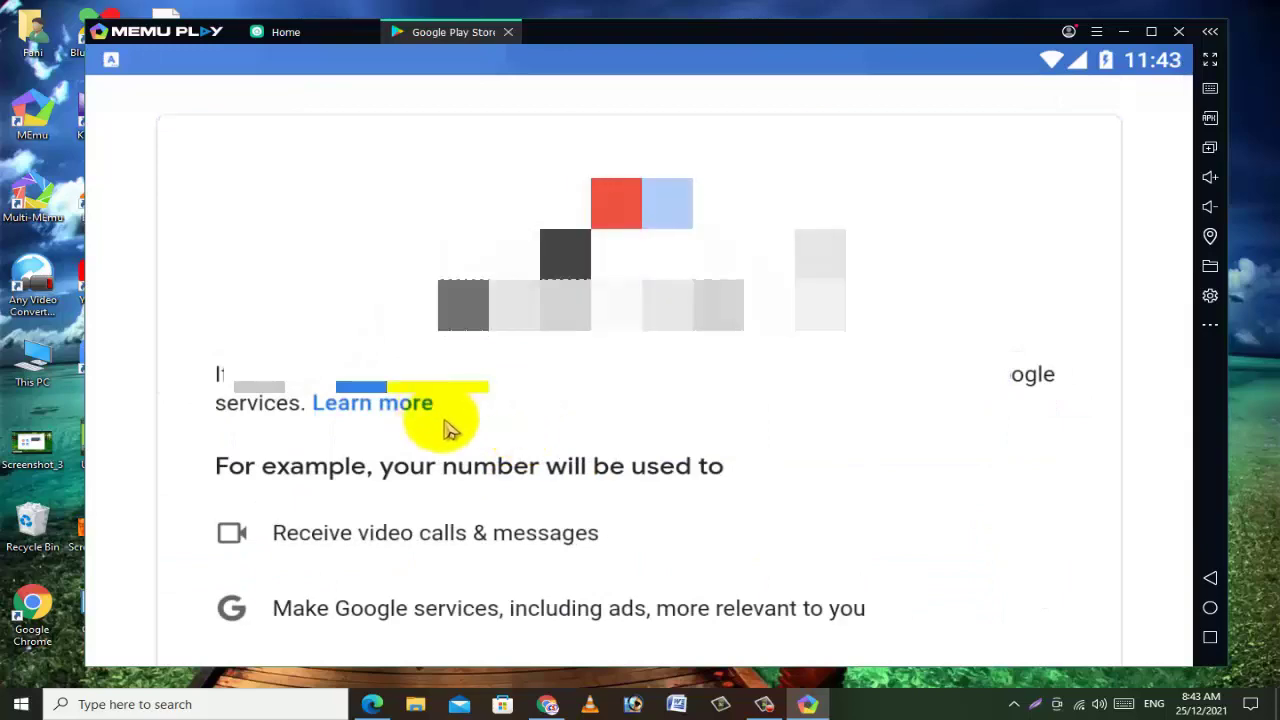
- Agree to the phone number use and Google's terms, and accept the Google services settings with Google Drive backup on
{"action": "scroll", "coordinate": [450, 428], "scroll_direction": "down", "scroll_amount": 10}
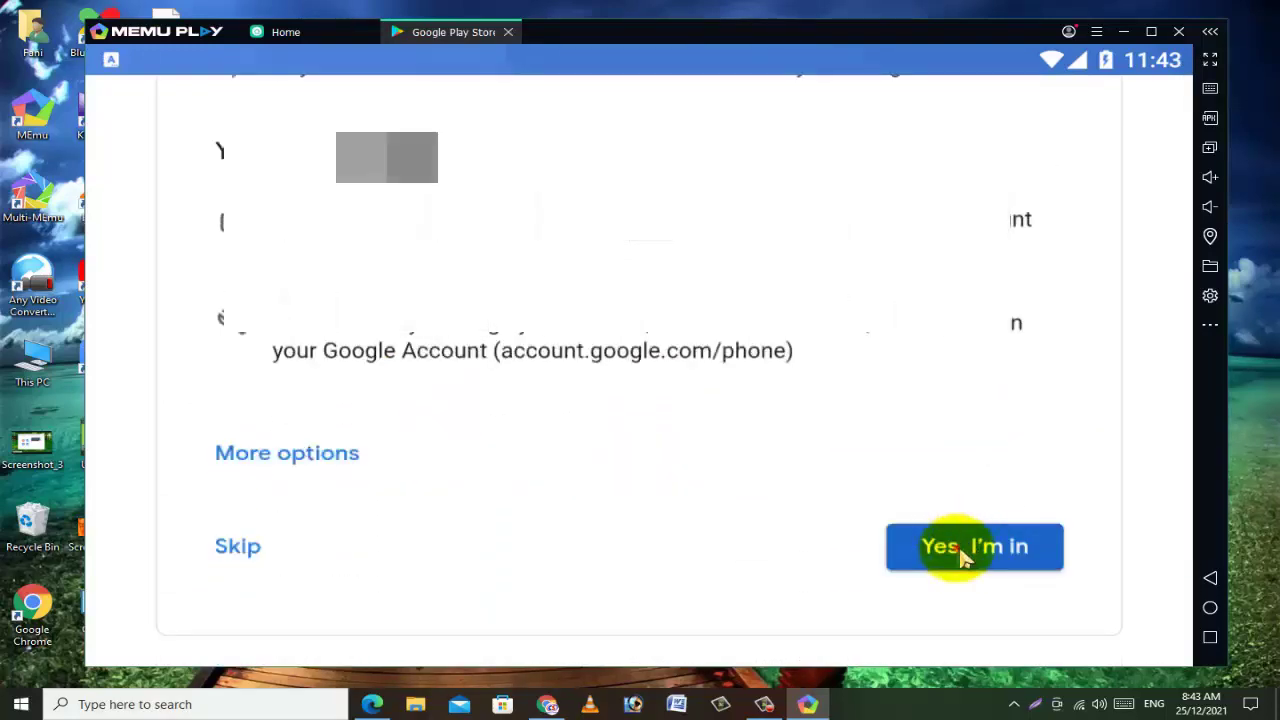
{"action": "left_click", "coordinate": [963, 553]}
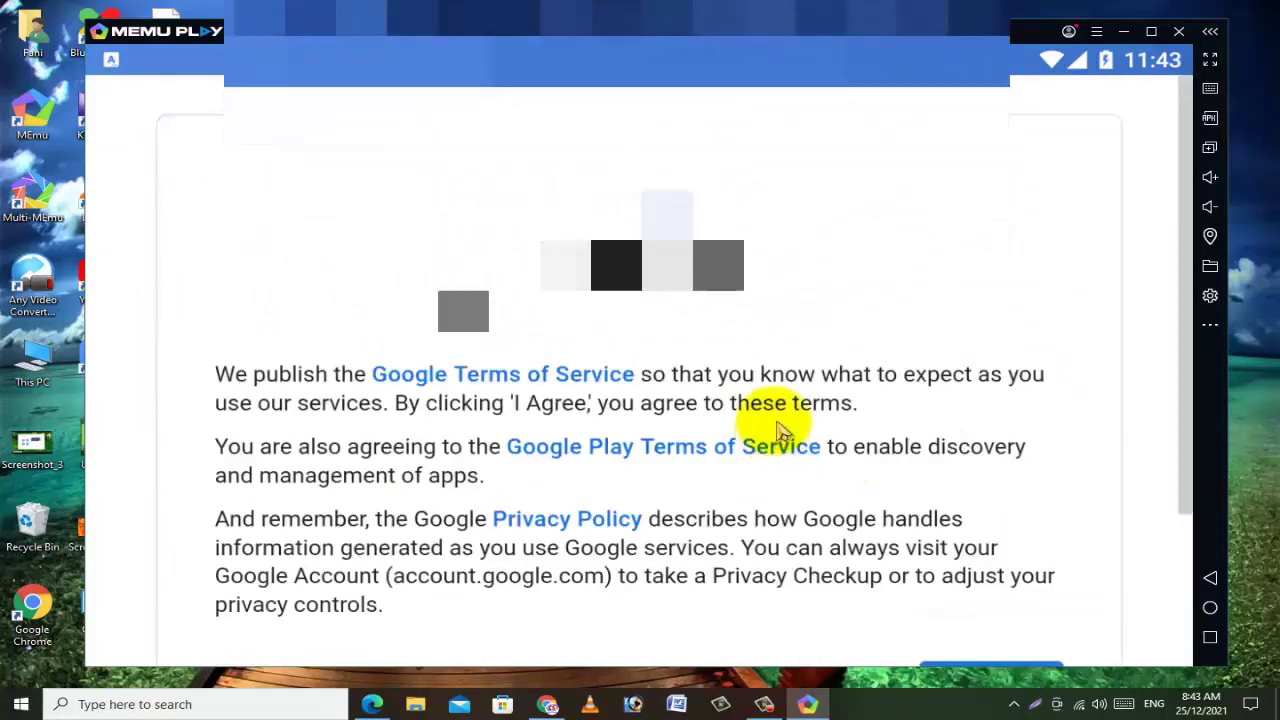
{"action": "scroll", "coordinate": [782, 428], "scroll_direction": "down", "scroll_amount": 5}
{"action": "left_click", "coordinate": [958, 488]}
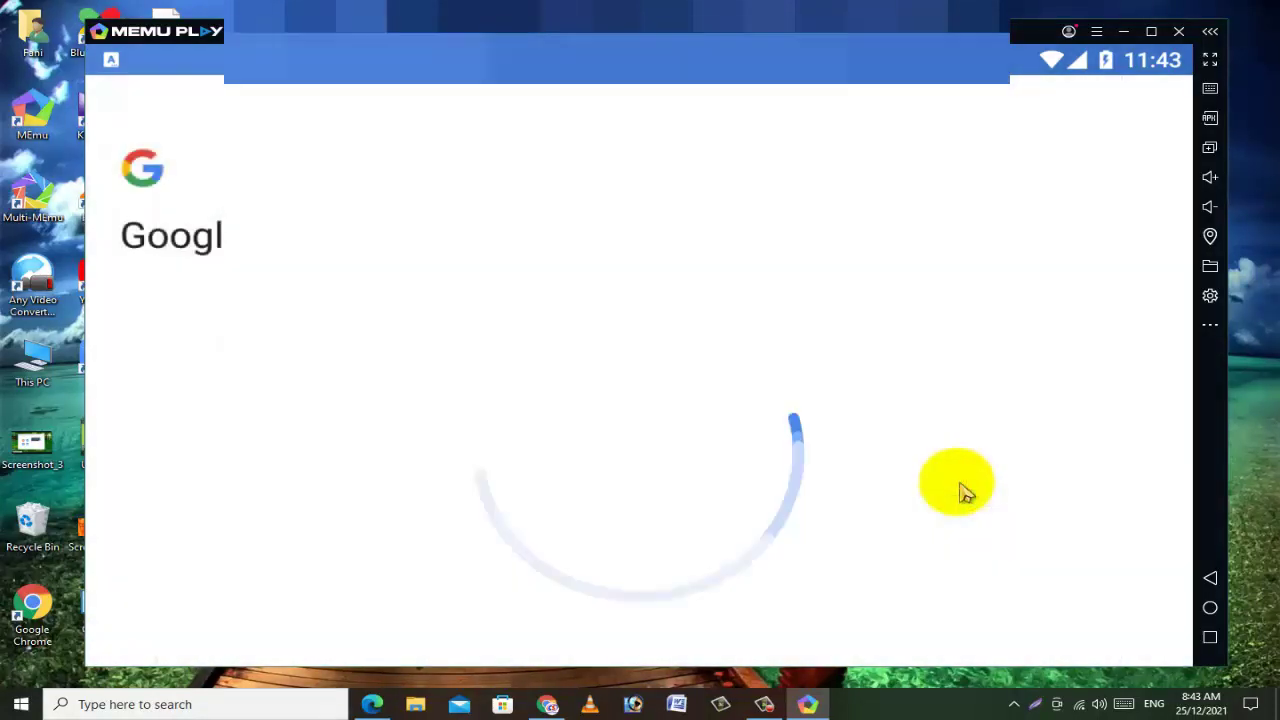
{"action": "scroll", "coordinate": [958, 490], "scroll_direction": "down", "scroll_amount": 3}
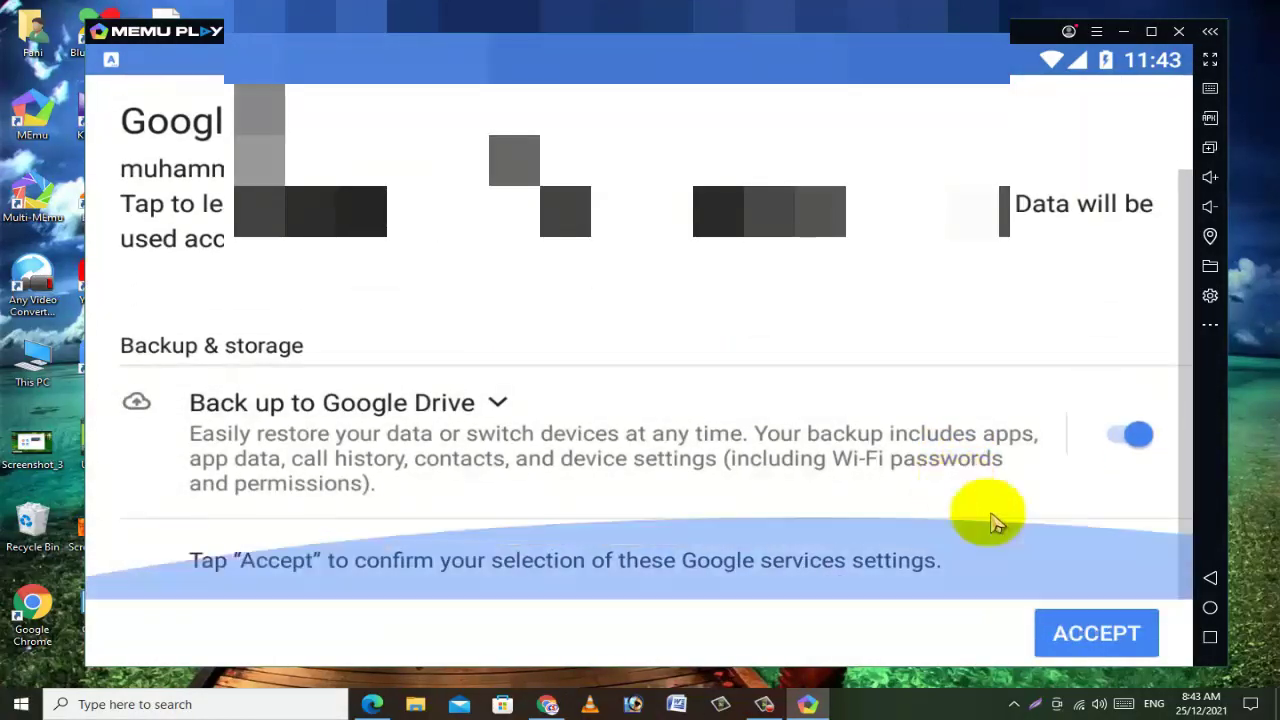
{"action": "left_click", "coordinate": [1080, 634]}
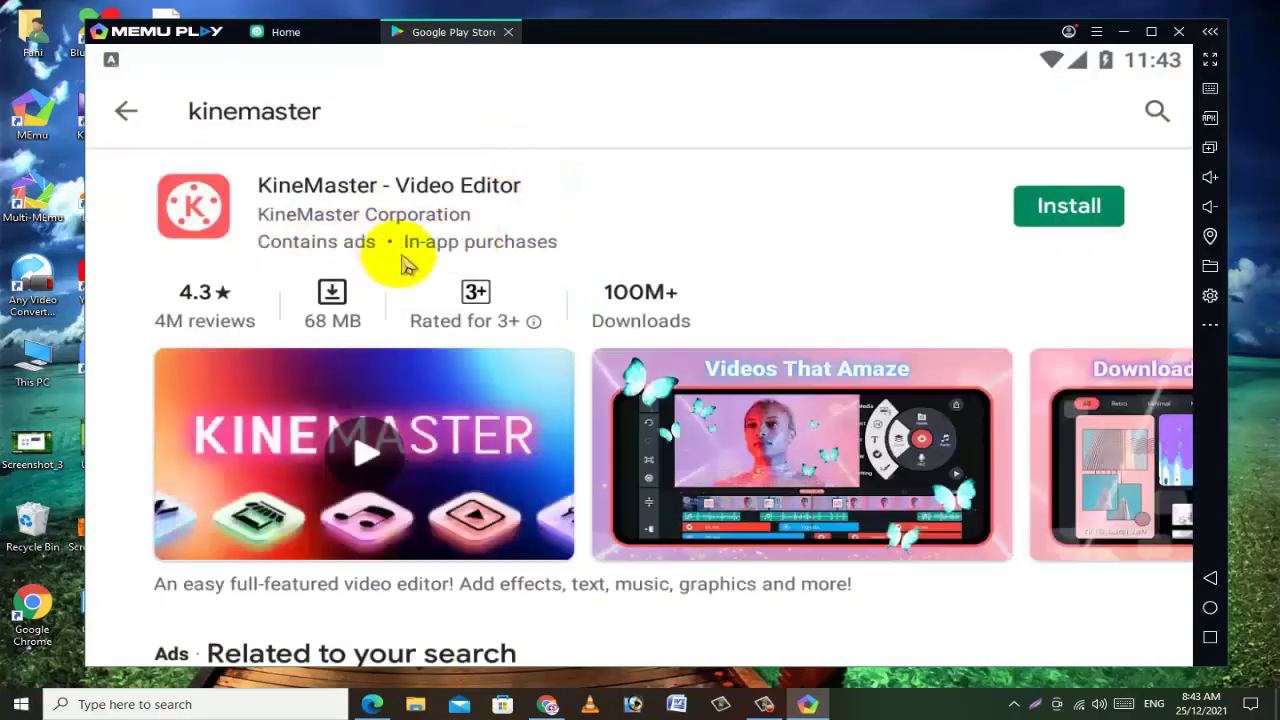
- Install KineMaster - Video Editor from the search results and browse its preview images during the download
{"action": "left_click", "coordinate": [1050, 220]}
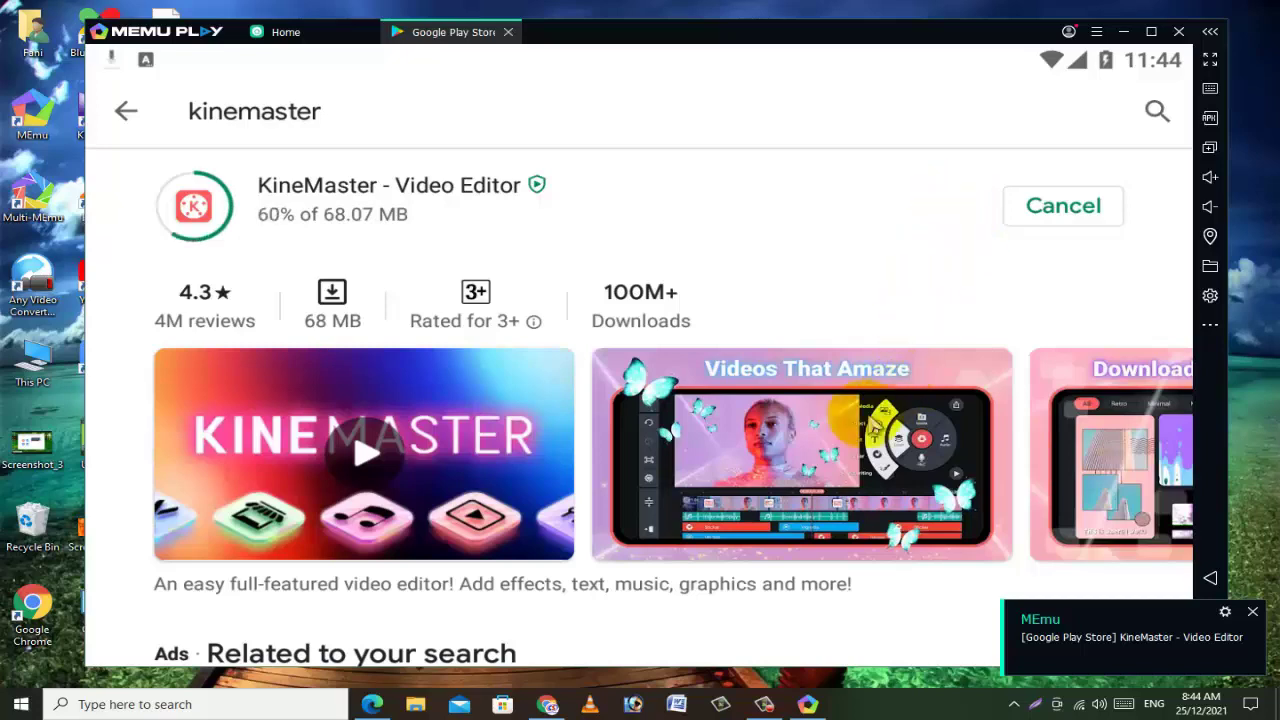
{"action": "left_click_drag", "start_coordinate": [920, 498], "coordinate": [651, 449]}
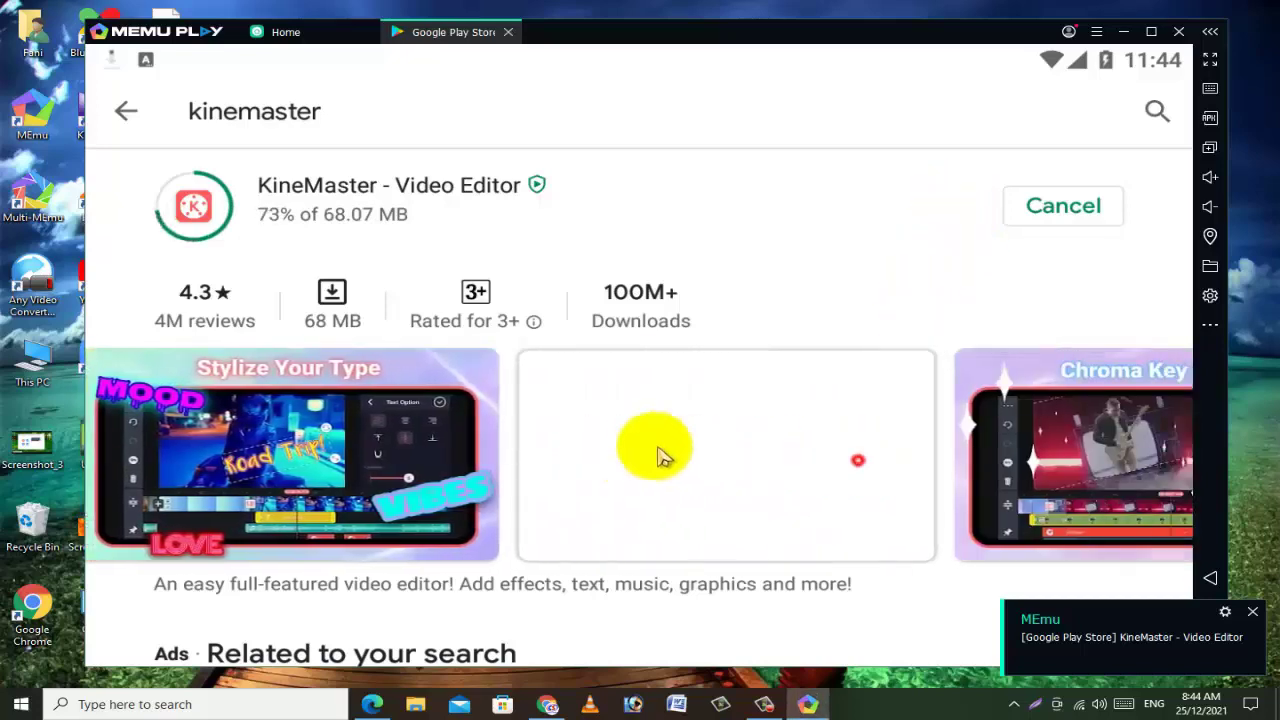
{"action": "left_click_drag", "start_coordinate": [817, 465], "coordinate": [1057, 500]}
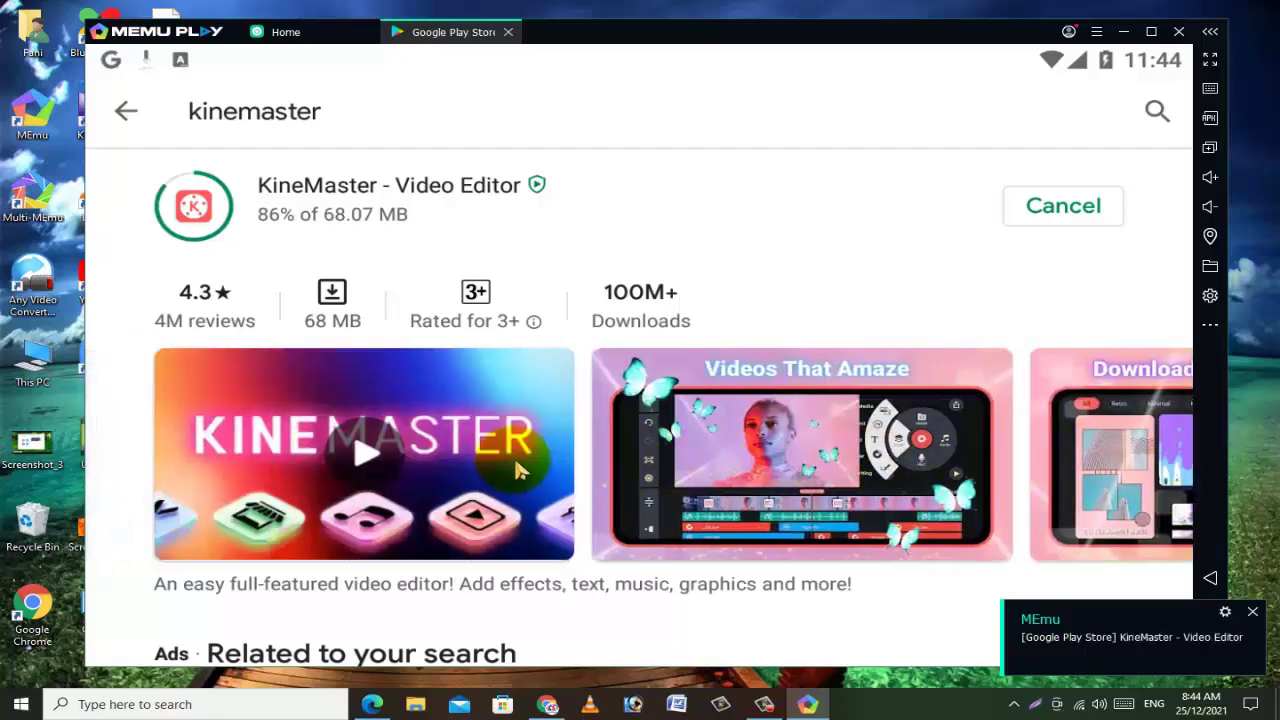
{"action": "left_click_drag", "start_coordinate": [514, 456], "coordinate": [268, 440]}
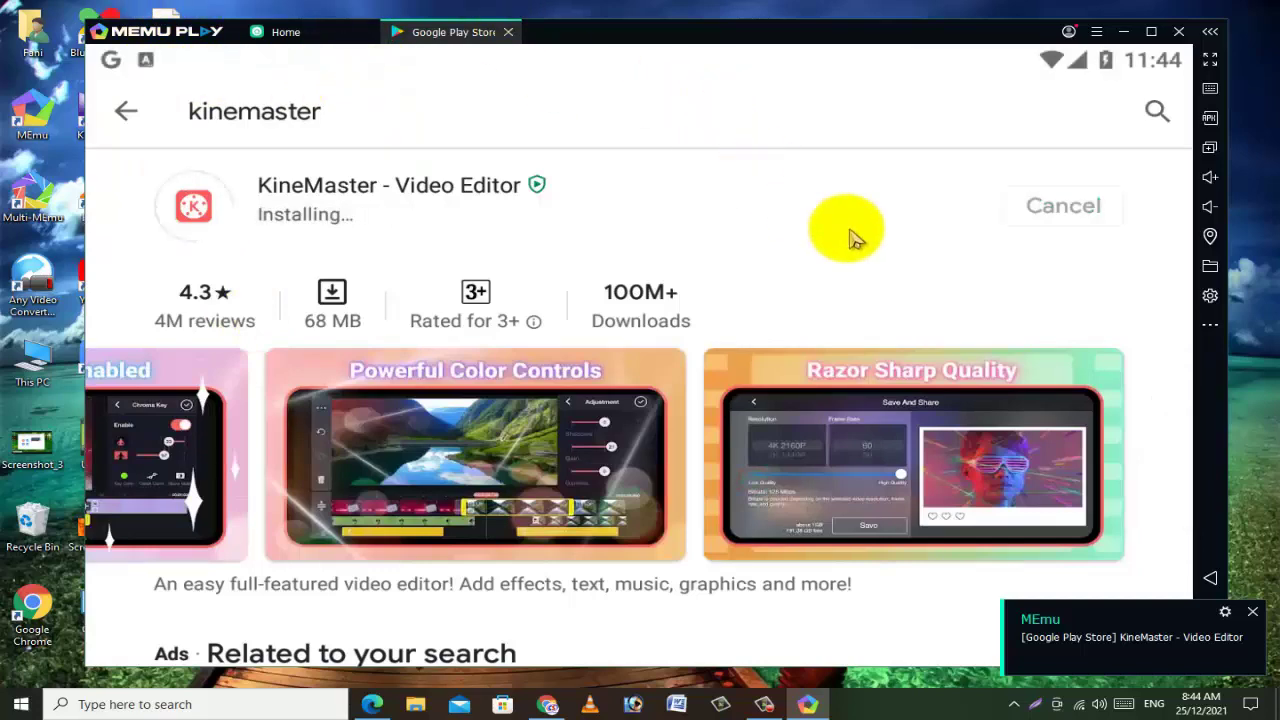
- Open the installed KineMaster, accept its terms of service and privacy policy, and maximize the emulator window
{"action": "left_click", "coordinate": [1052, 205]}
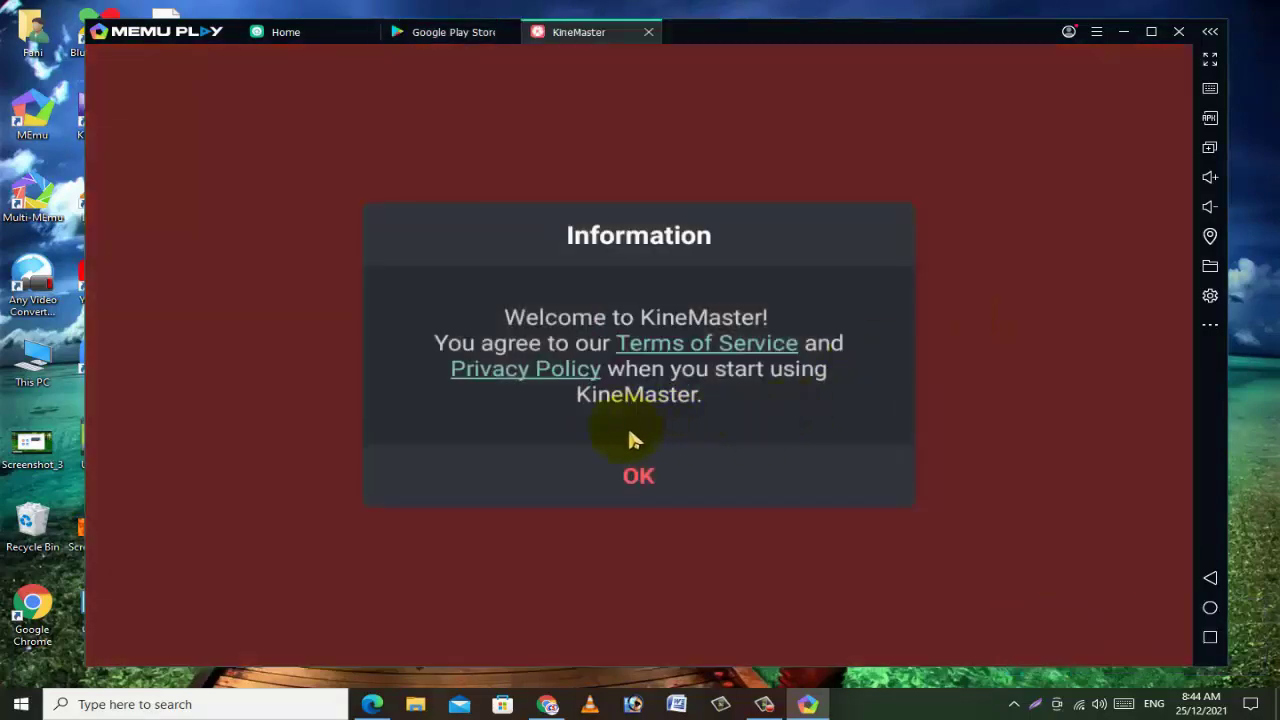
{"action": "left_click", "coordinate": [636, 478]}
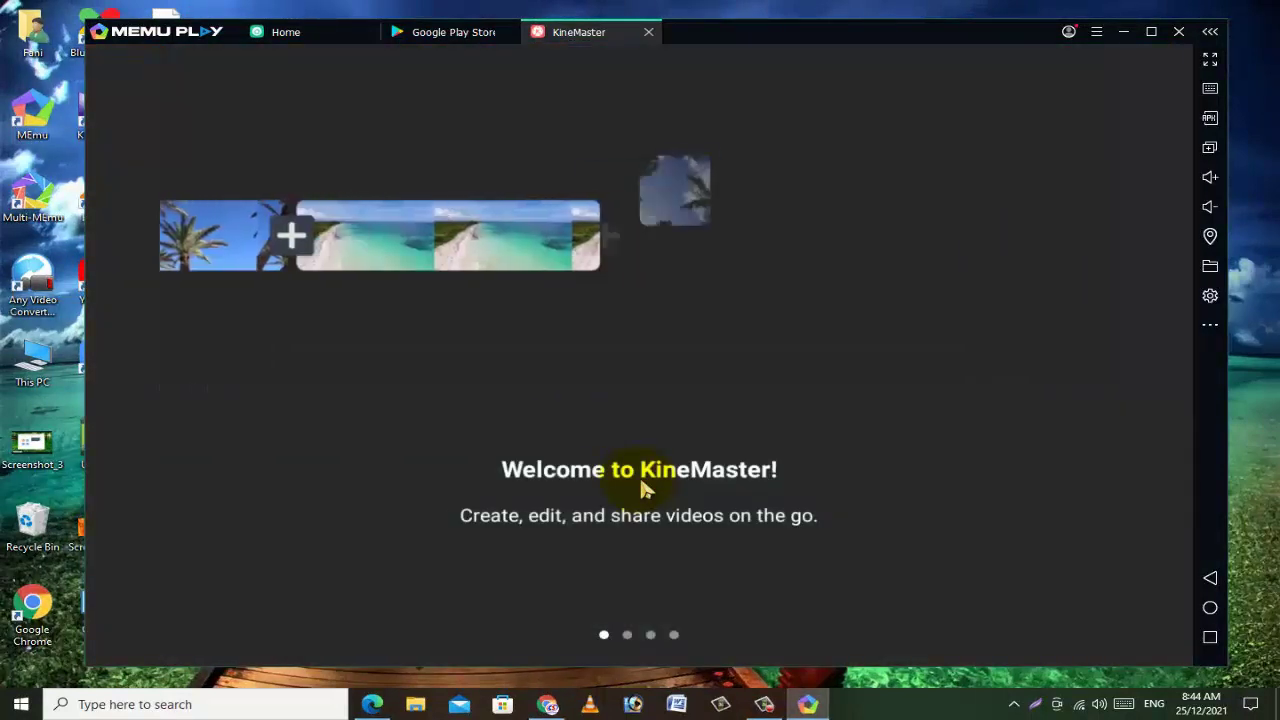
{"action": "left_click", "coordinate": [1152, 38]}
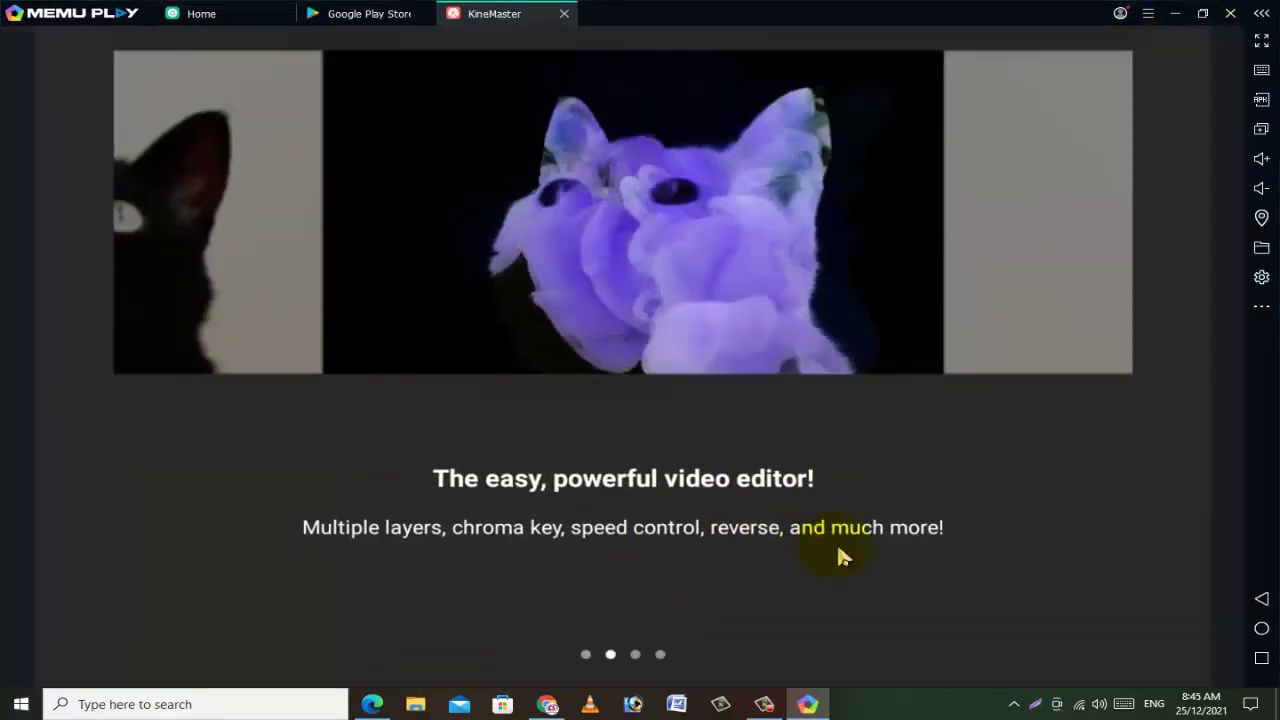
- Go through KineMaster's welcome pages to start the app, and dismiss the Premium subscription offer and the SingPlay advertisement
{"action": "left_click_drag", "start_coordinate": [838, 548], "coordinate": [311, 545]}
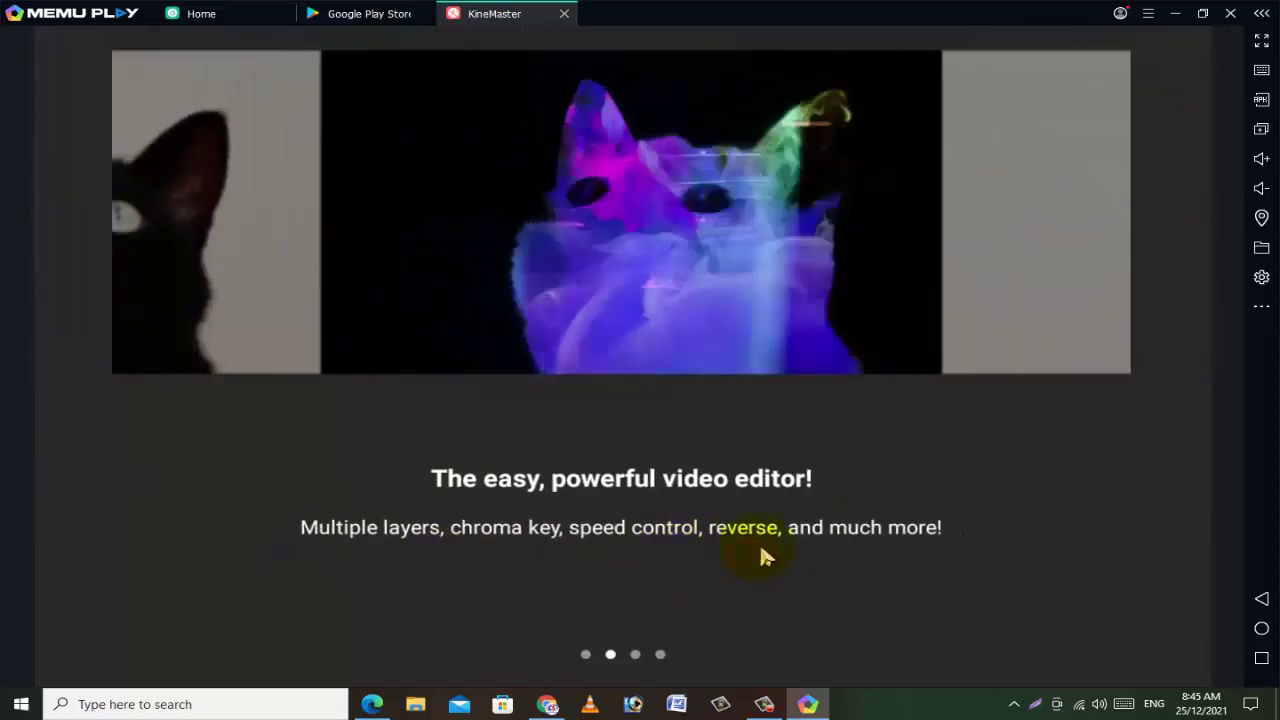
{"action": "left_click_drag", "start_coordinate": [766, 543], "coordinate": [2, 466]}
{"action": "left_click_drag", "start_coordinate": [980, 434], "coordinate": [237, 351]}
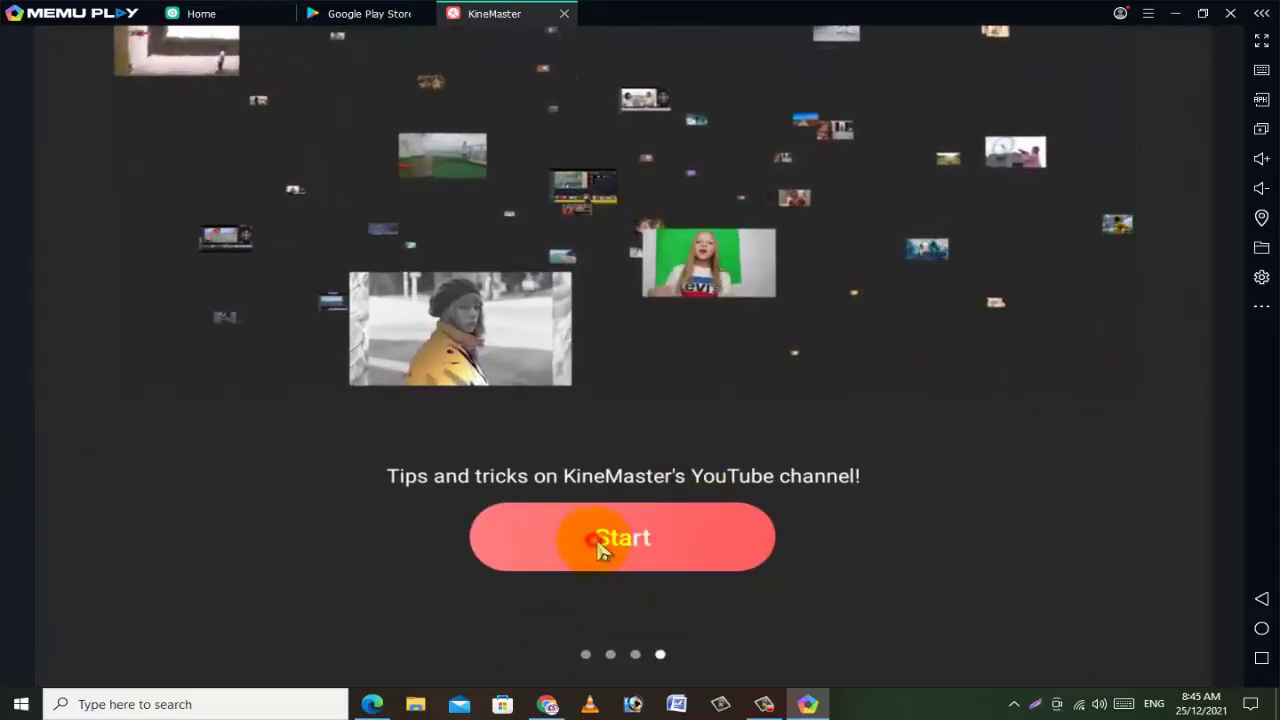
{"action": "left_click", "coordinate": [731, 521]}
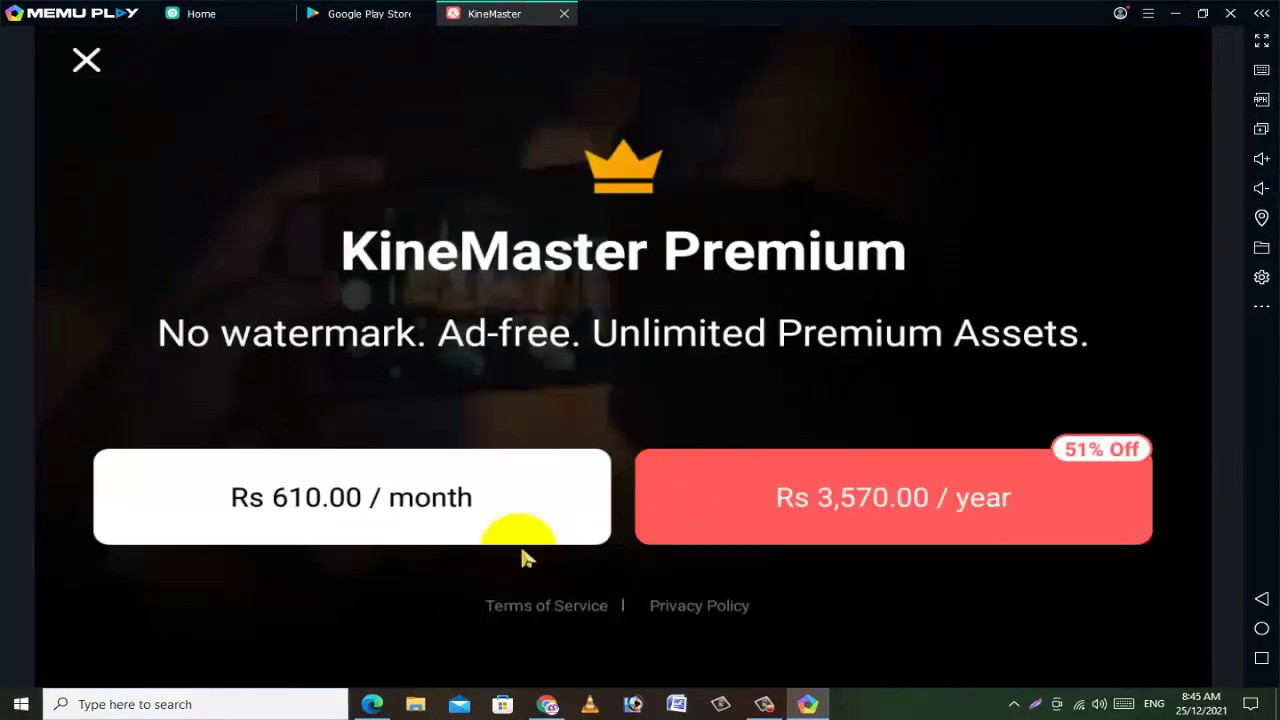
{"action": "left_click", "coordinate": [86, 63]}
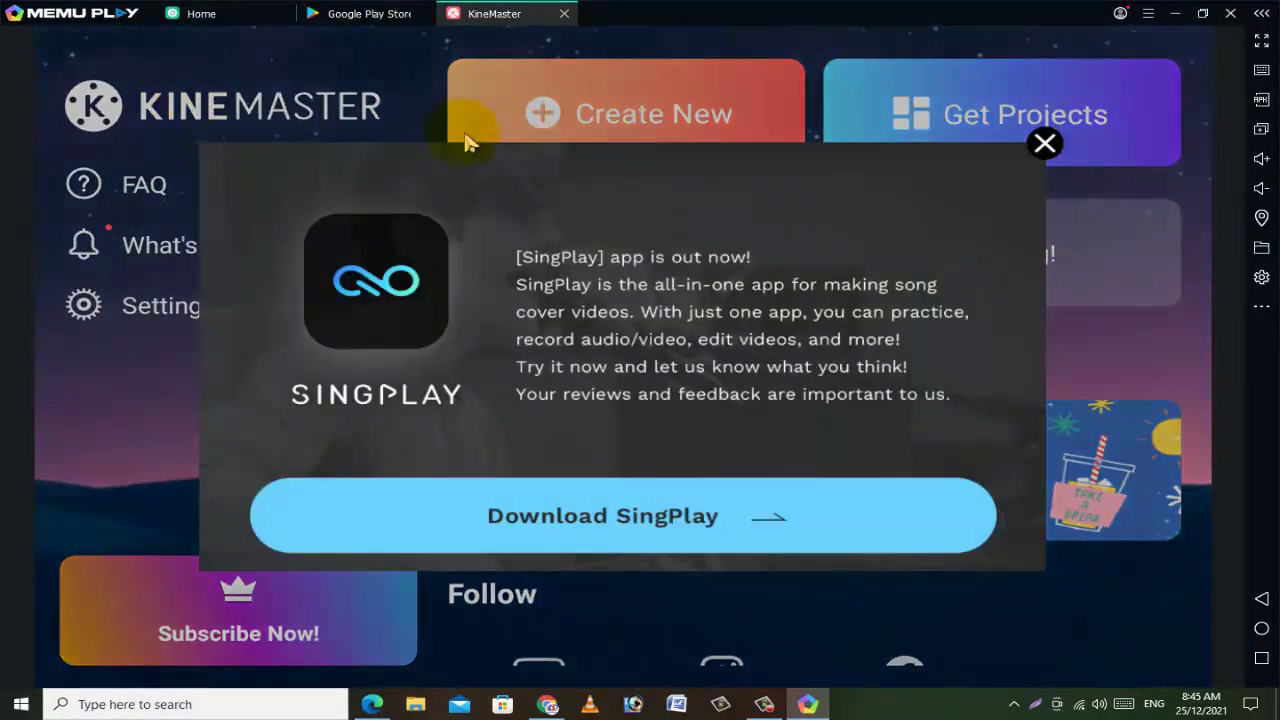
{"action": "left_click", "coordinate": [1043, 146]}
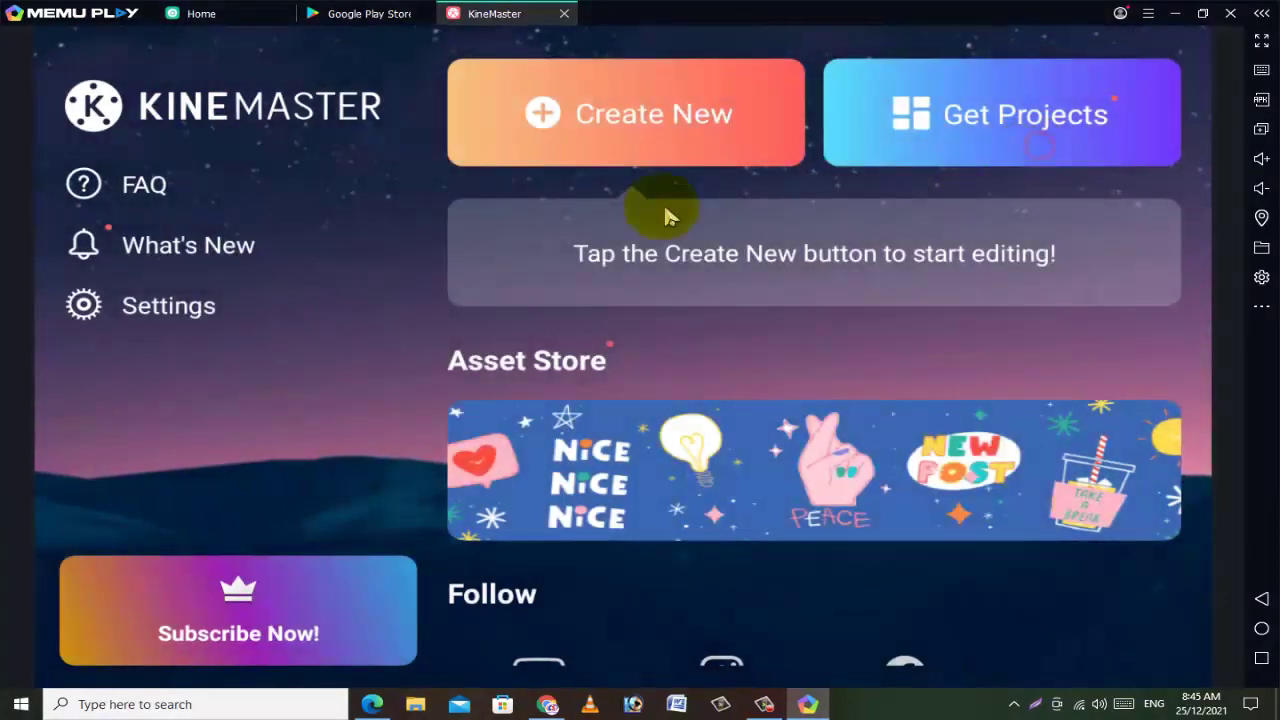
- Create a new 16:9 project with the Fit photo display mode and add the zigzag mountain background from Image Assets to the timeline
{"action": "left_click", "coordinate": [611, 115]}
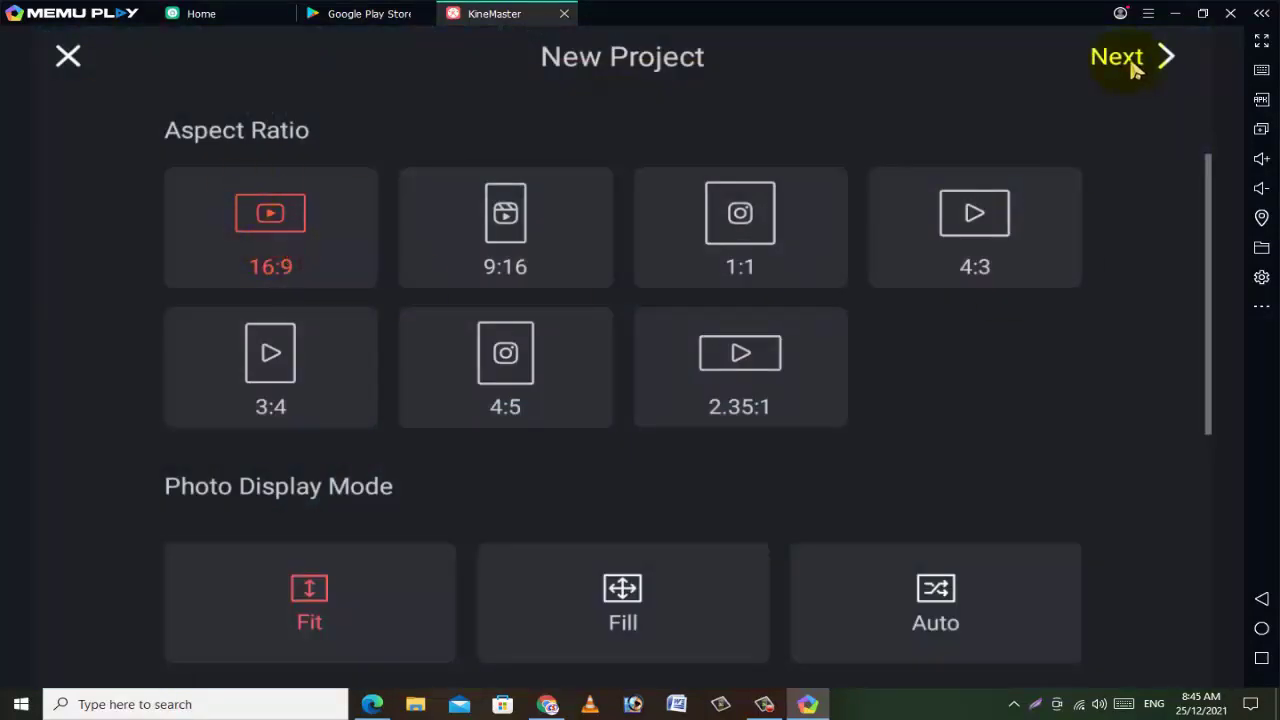
{"action": "left_click", "coordinate": [1132, 62]}
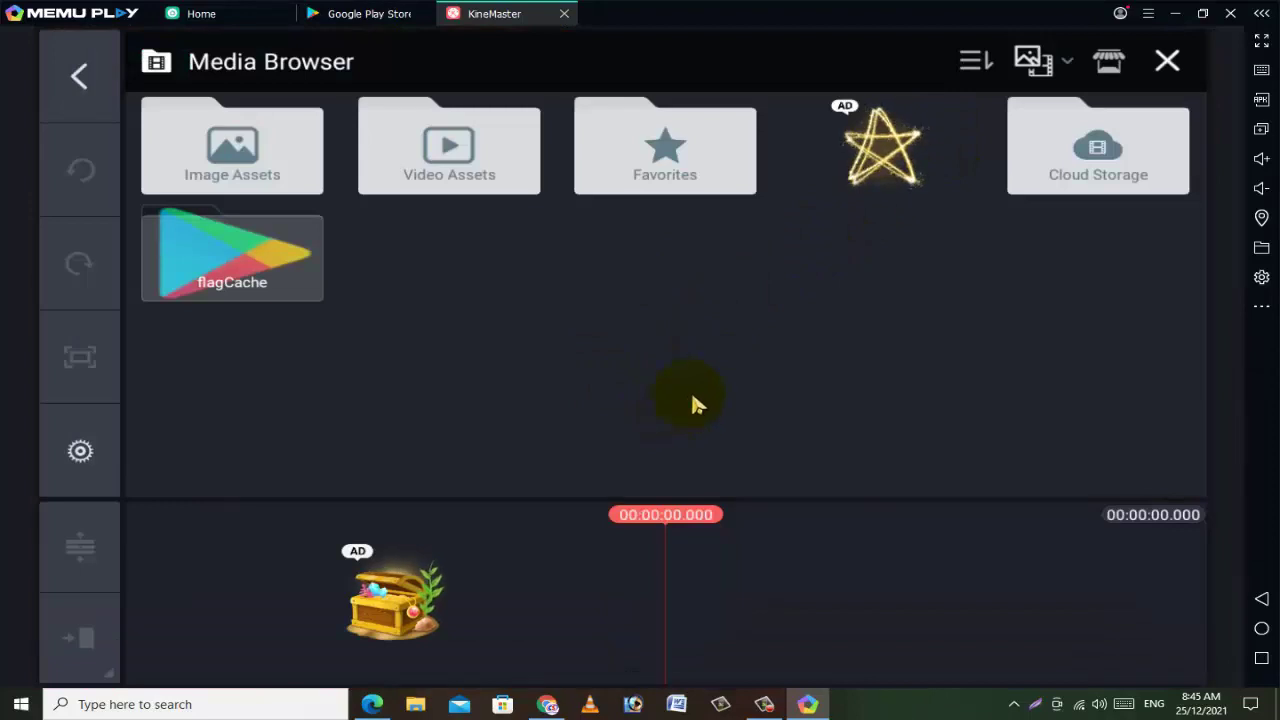
{"action": "left_click", "coordinate": [234, 150]}
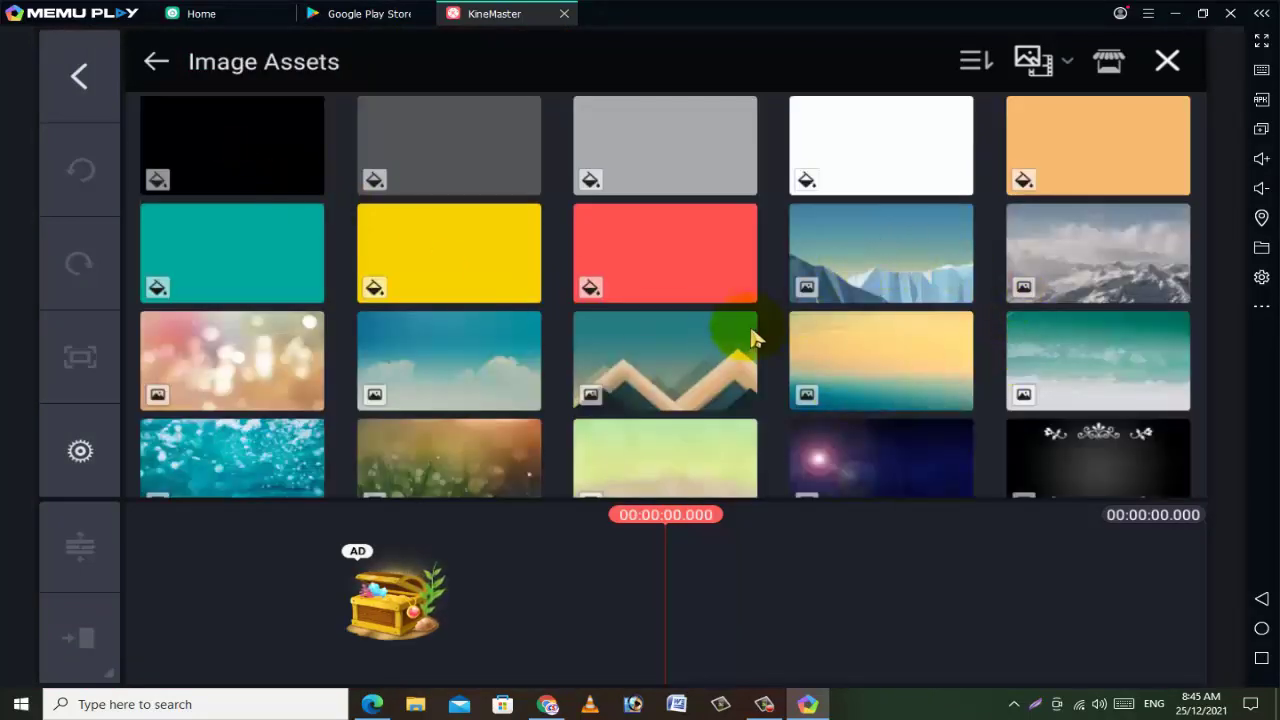
{"action": "left_click", "coordinate": [752, 338]}
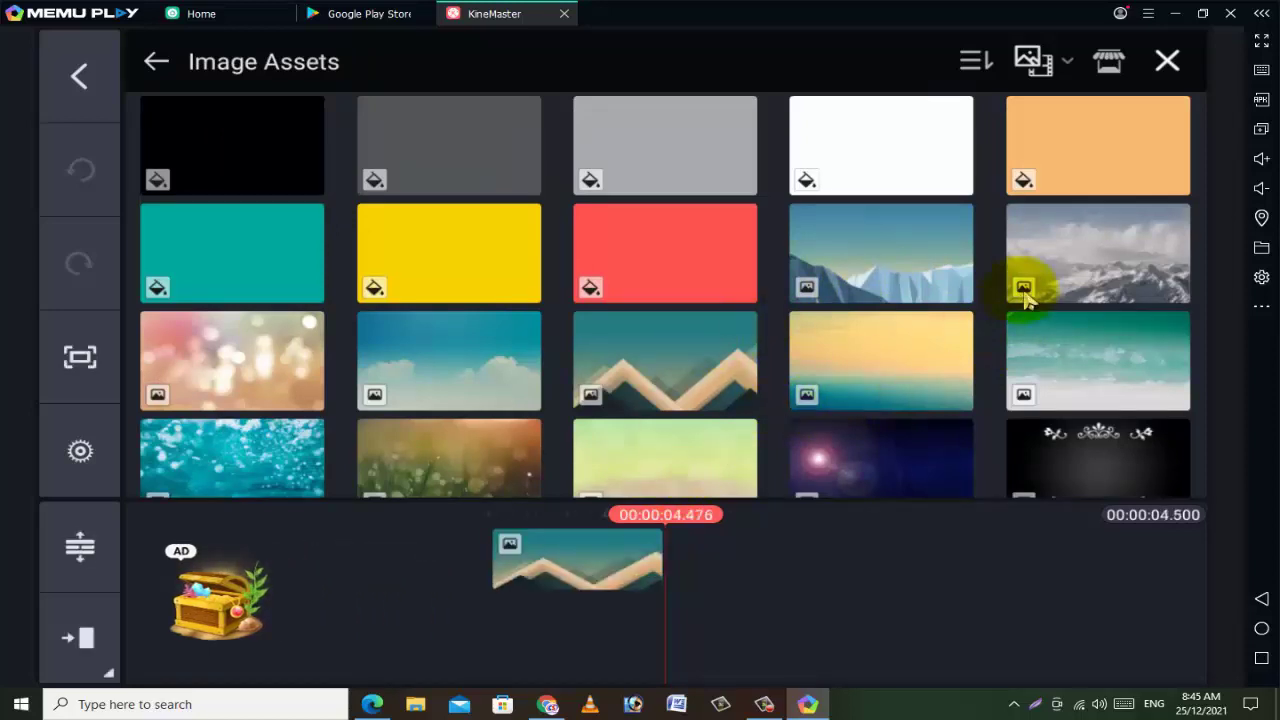
{"action": "left_click", "coordinate": [79, 77]}
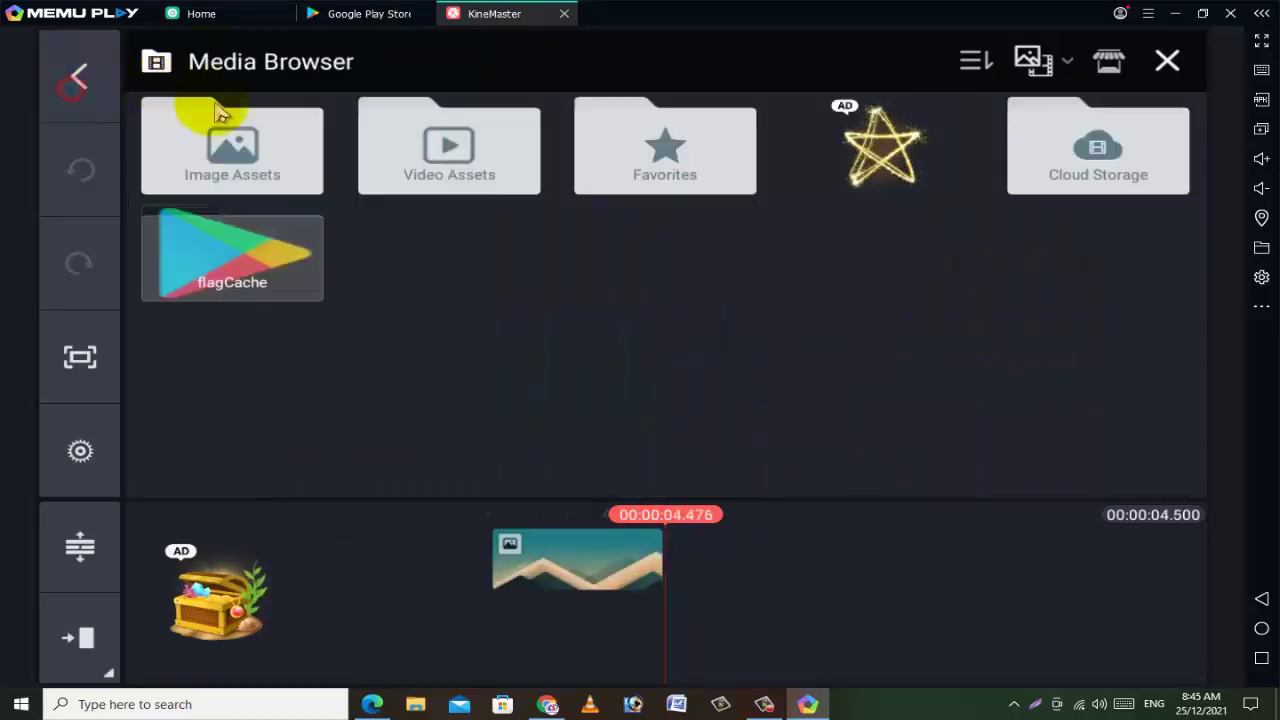
{"action": "left_click", "coordinate": [1168, 62]}
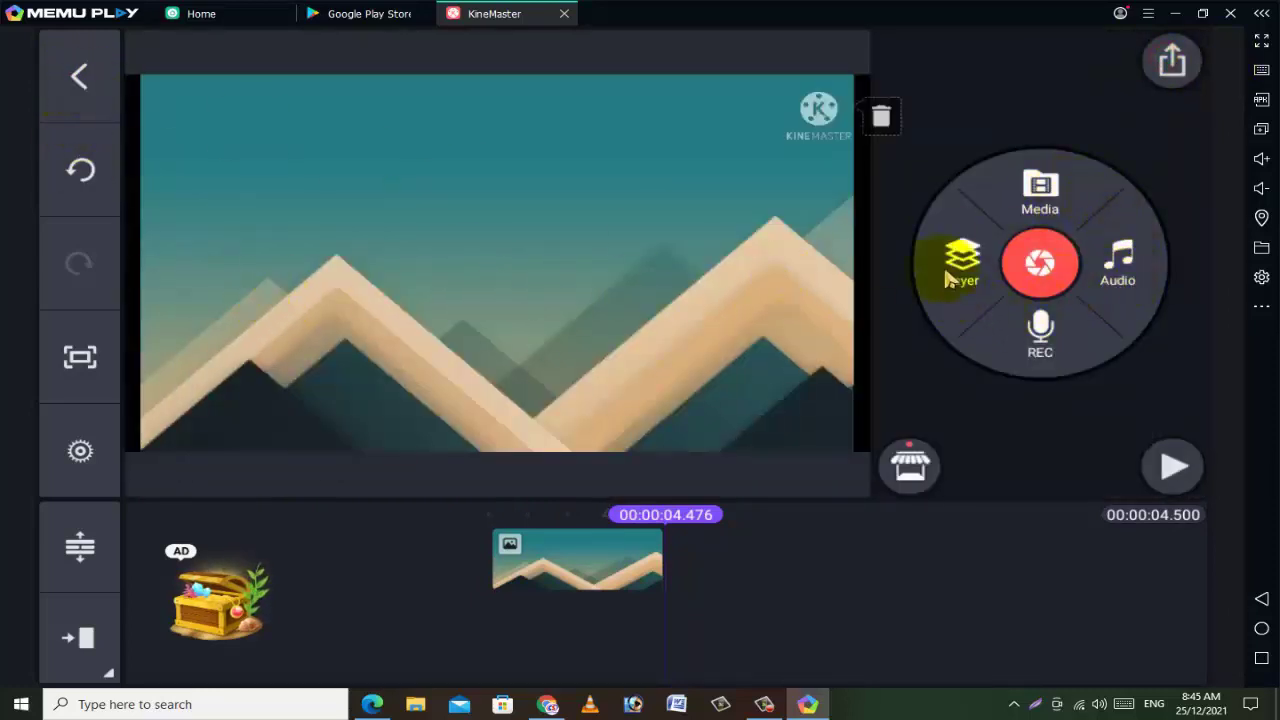
- Look through the audio browser's SFX, Recorded, Songs and Albums categories, and return to the project editor
{"action": "left_click", "coordinate": [1117, 264]}
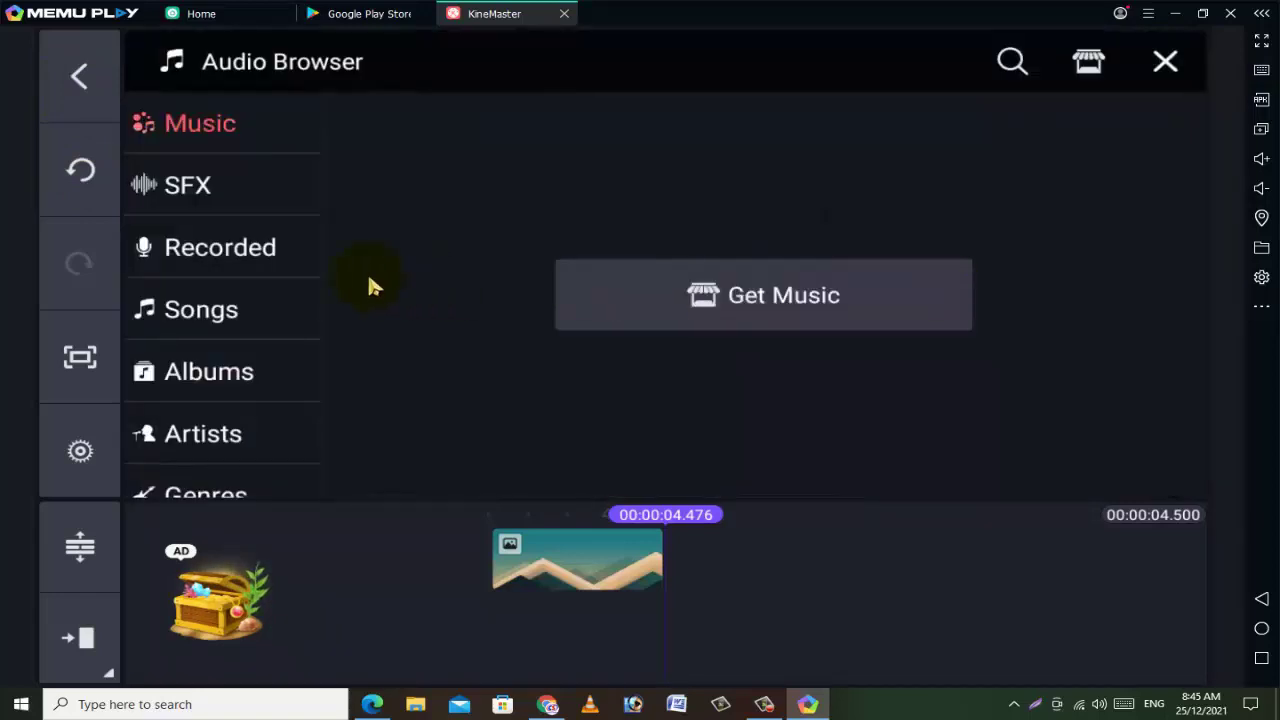
{"action": "scroll", "coordinate": [269, 280], "scroll_direction": "down", "scroll_amount": 2}
{"action": "scroll", "coordinate": [262, 270], "scroll_direction": "up", "scroll_amount": 2}
{"action": "left_click", "coordinate": [205, 200]}
{"action": "left_click", "coordinate": [215, 258]}
{"action": "left_click", "coordinate": [239, 300]}
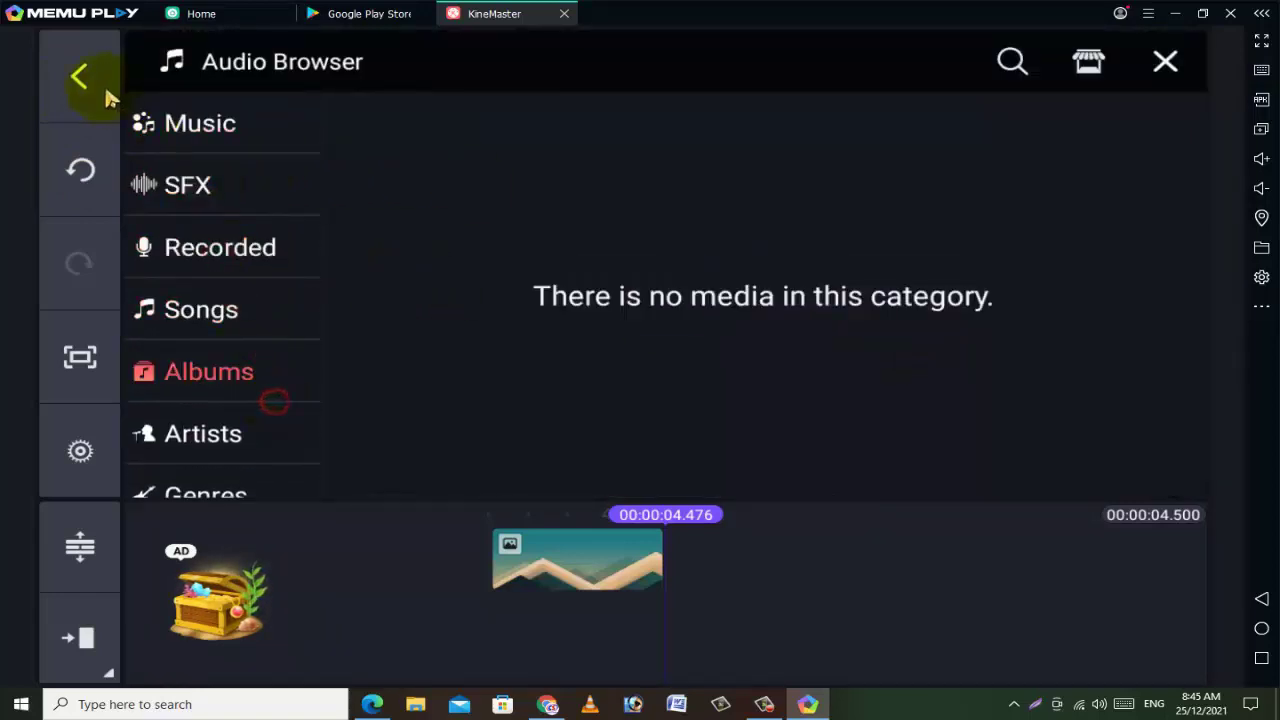
{"action": "left_click", "coordinate": [108, 94]}
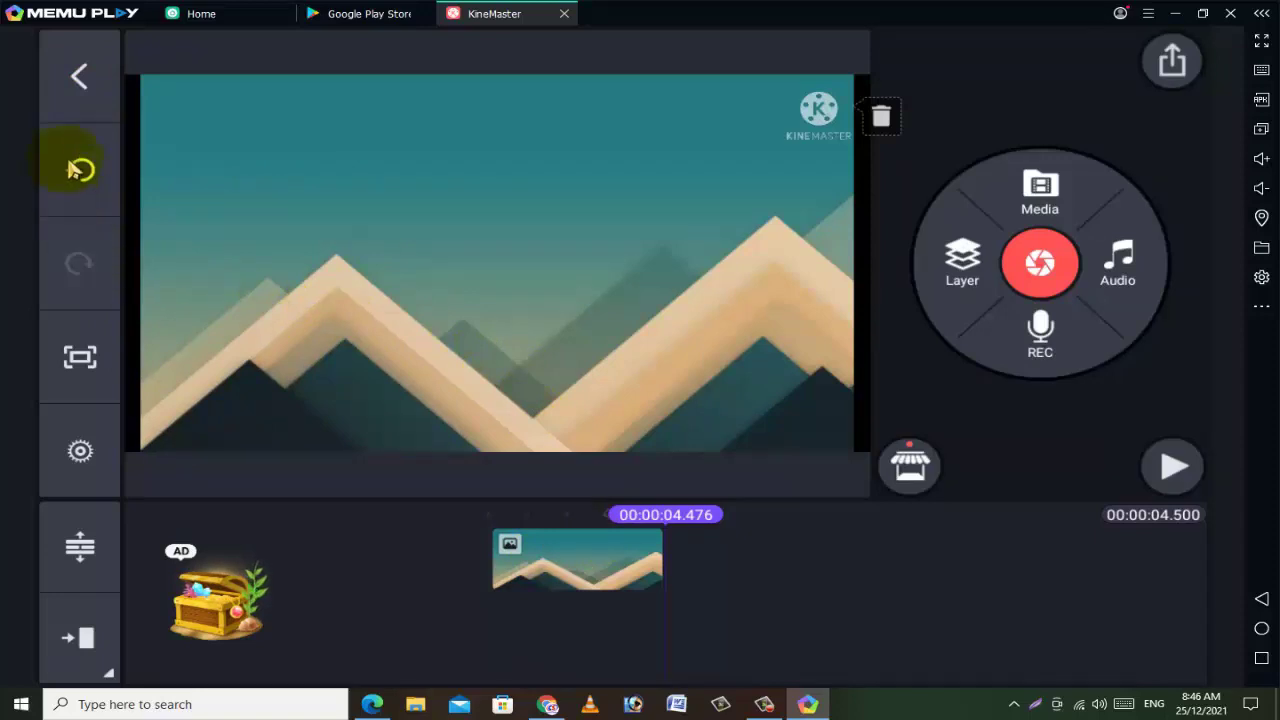
- Leave the project for KineMaster's start screen, and close the KineMaster and Google Play Store apps in the emulator
{"action": "left_click", "coordinate": [84, 94]}
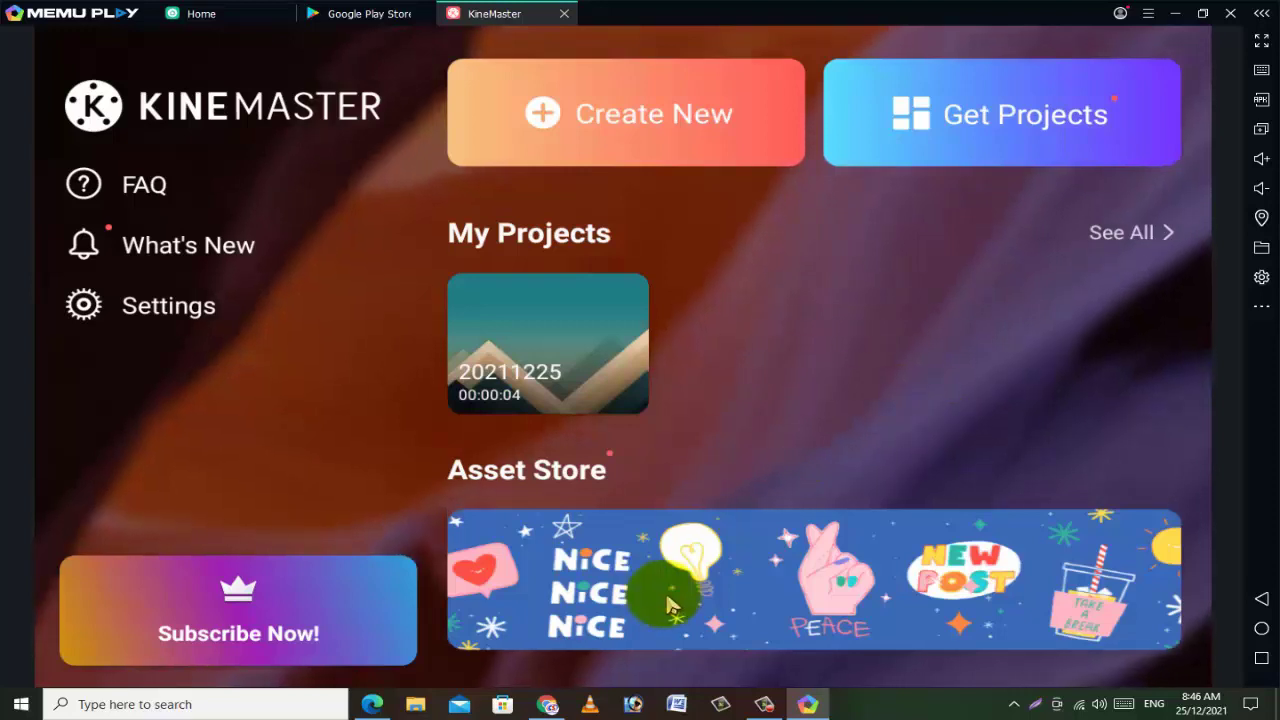
{"action": "left_click", "coordinate": [564, 14]}
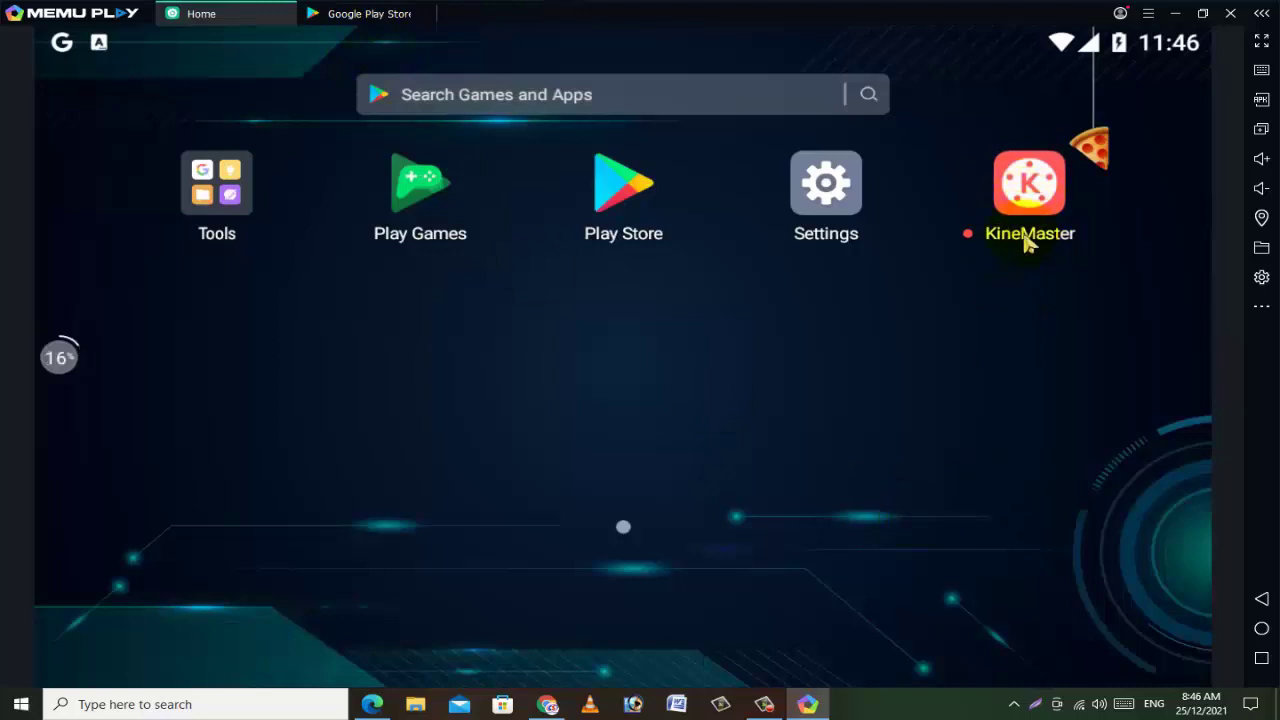
{"action": "left_click", "coordinate": [340, 14]}
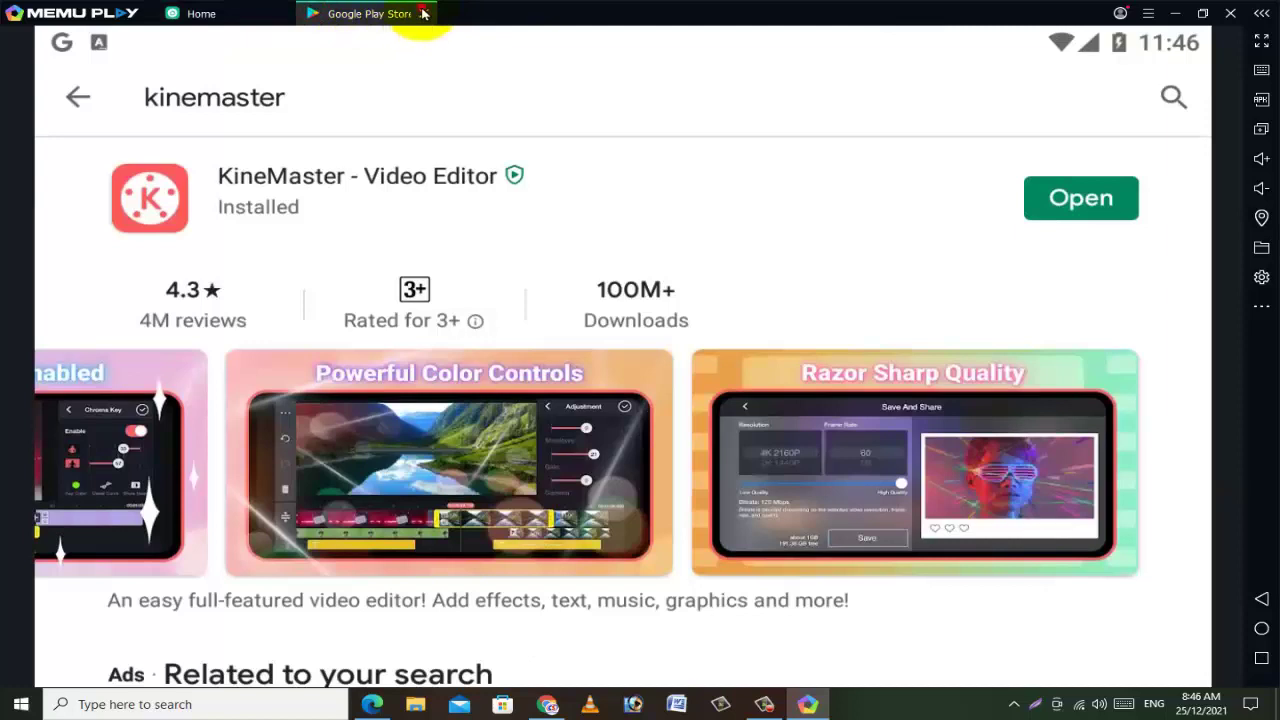
{"action": "left_click", "coordinate": [423, 13]}
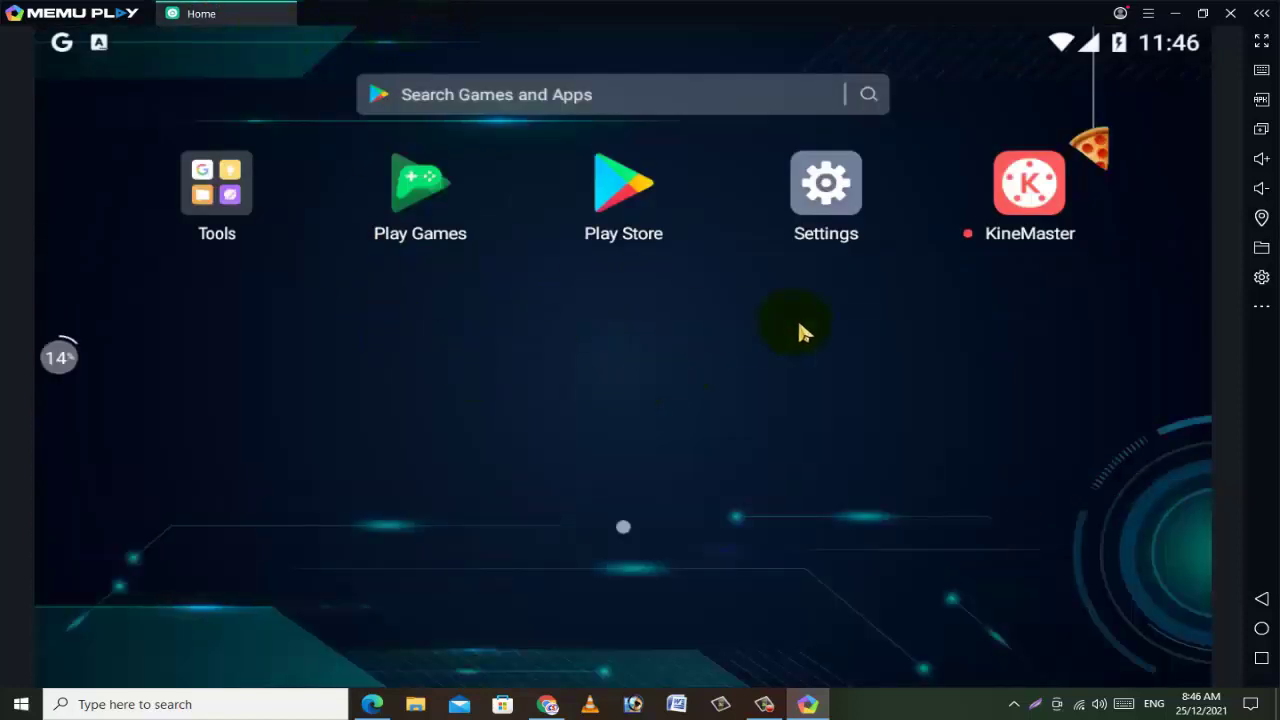